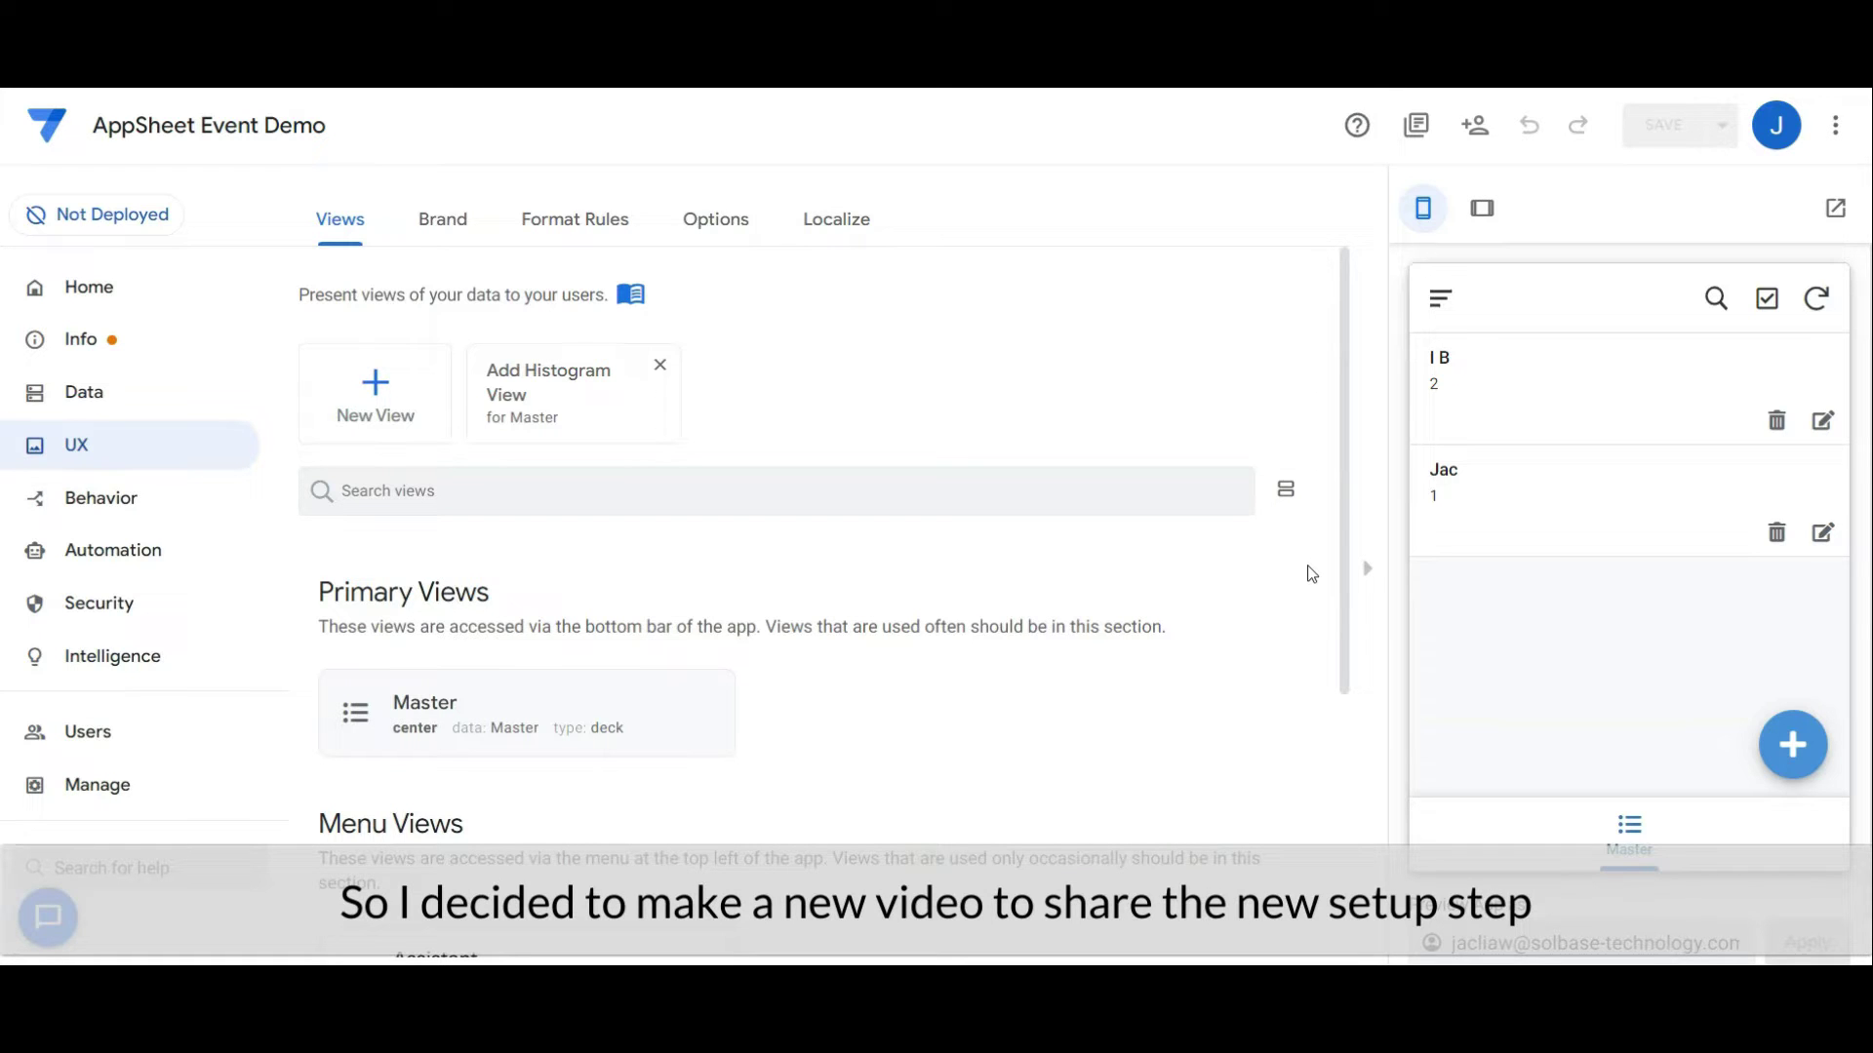
Bring up the Demo Data sheet and highlight its No., Name and Dept headers in A1:C1
left_click(1317, 608)
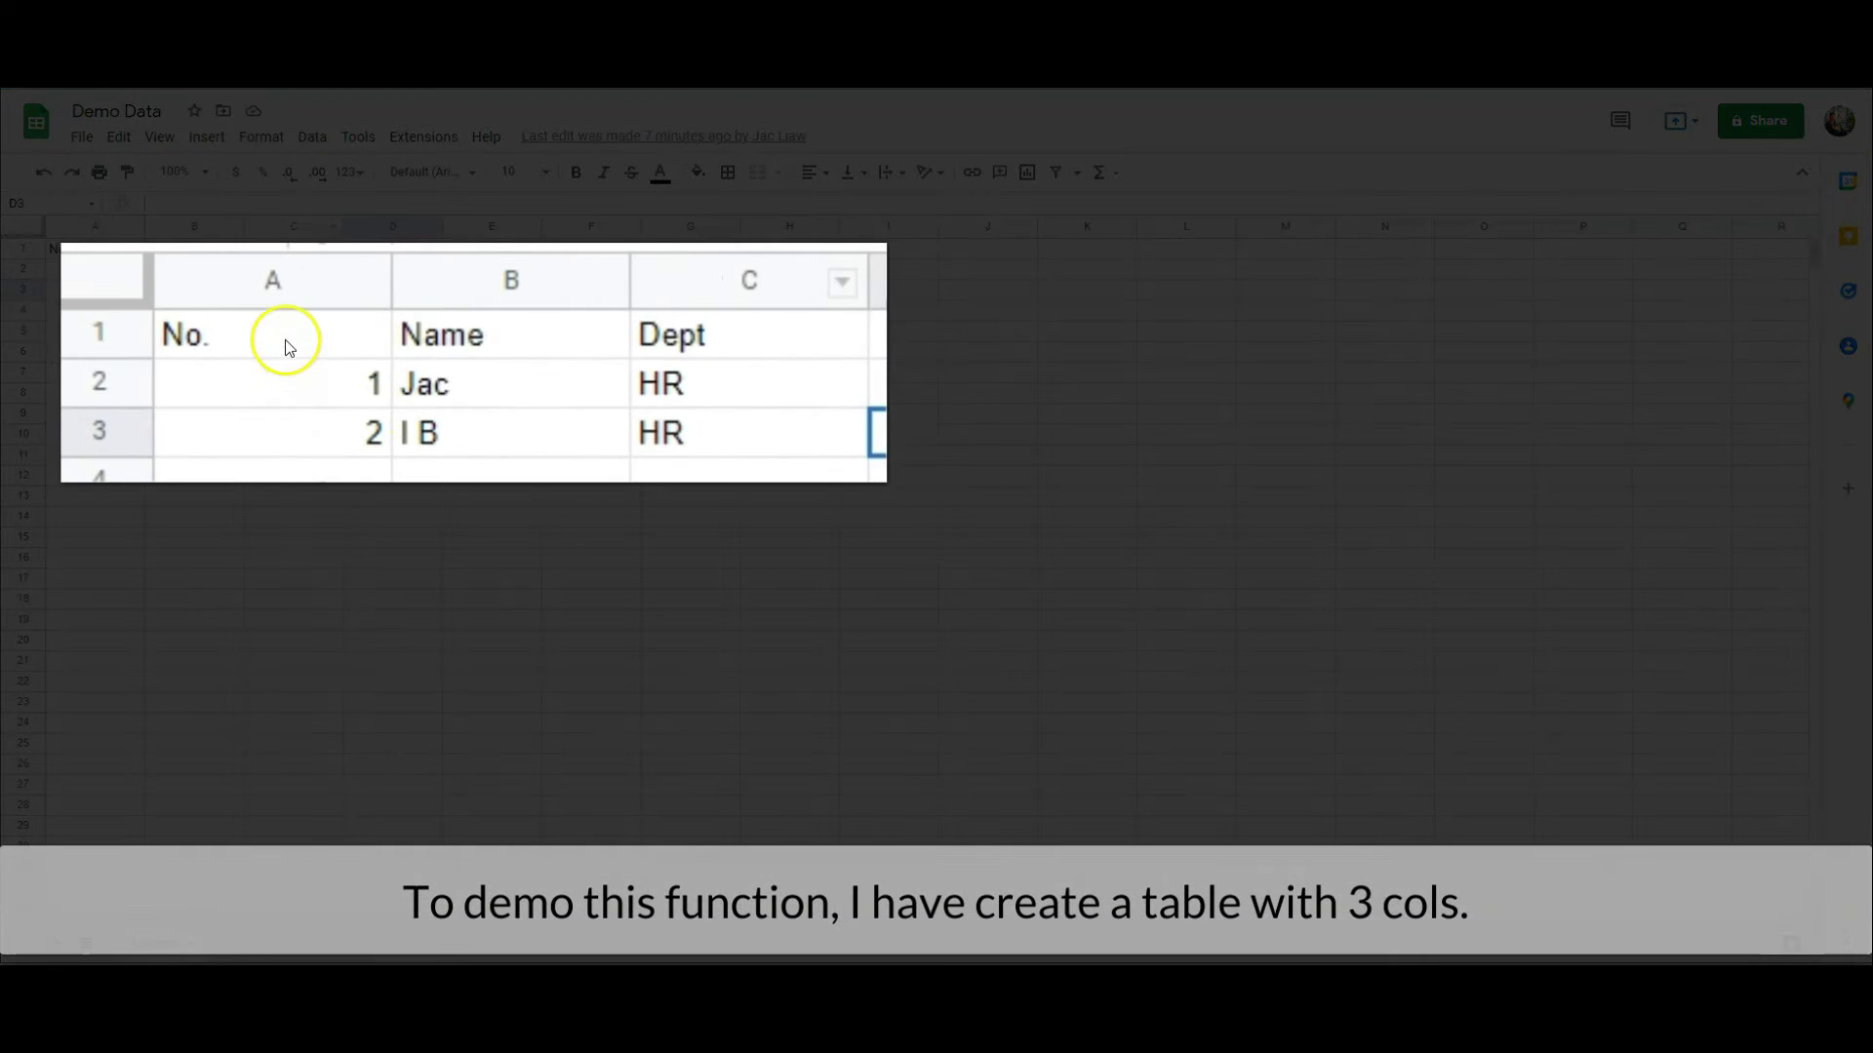
left_click_drag(289, 348, 736, 334)
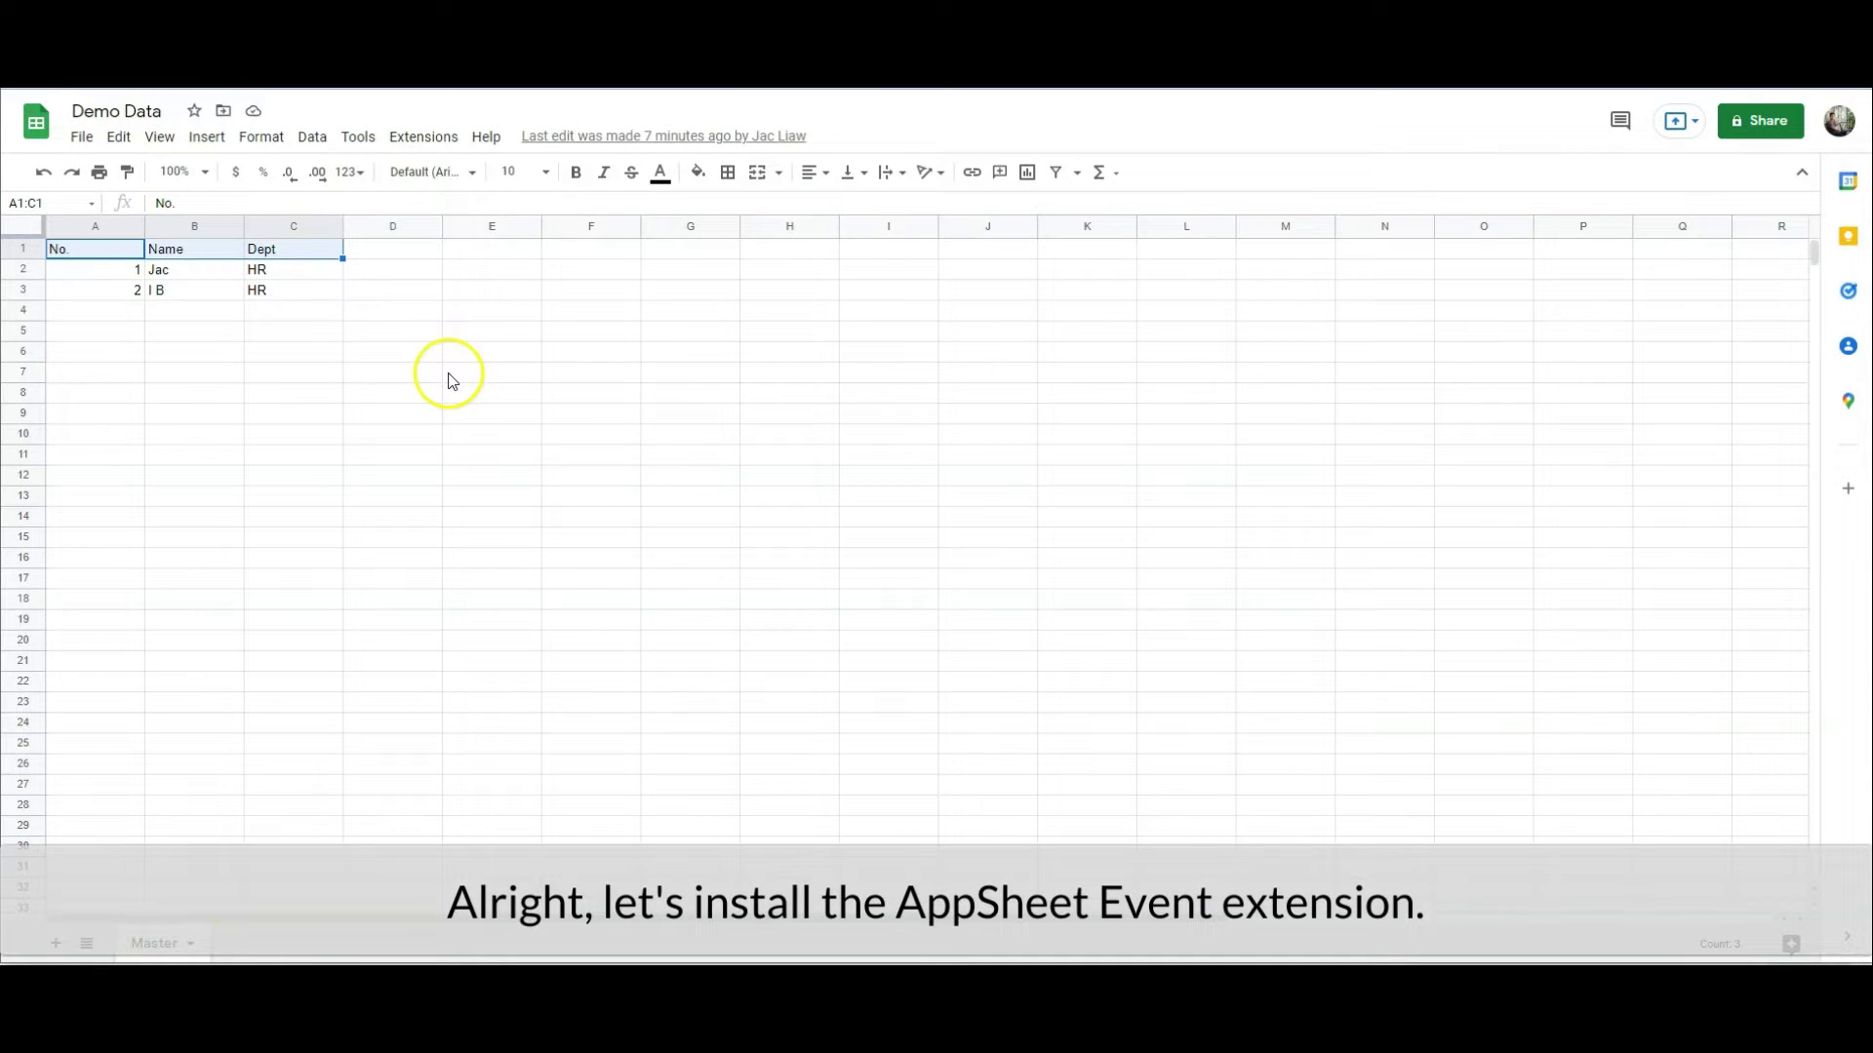
Open the Google Workspace Marketplace via Extensions > Add-ons > Get add-ons
left_click(310, 310)
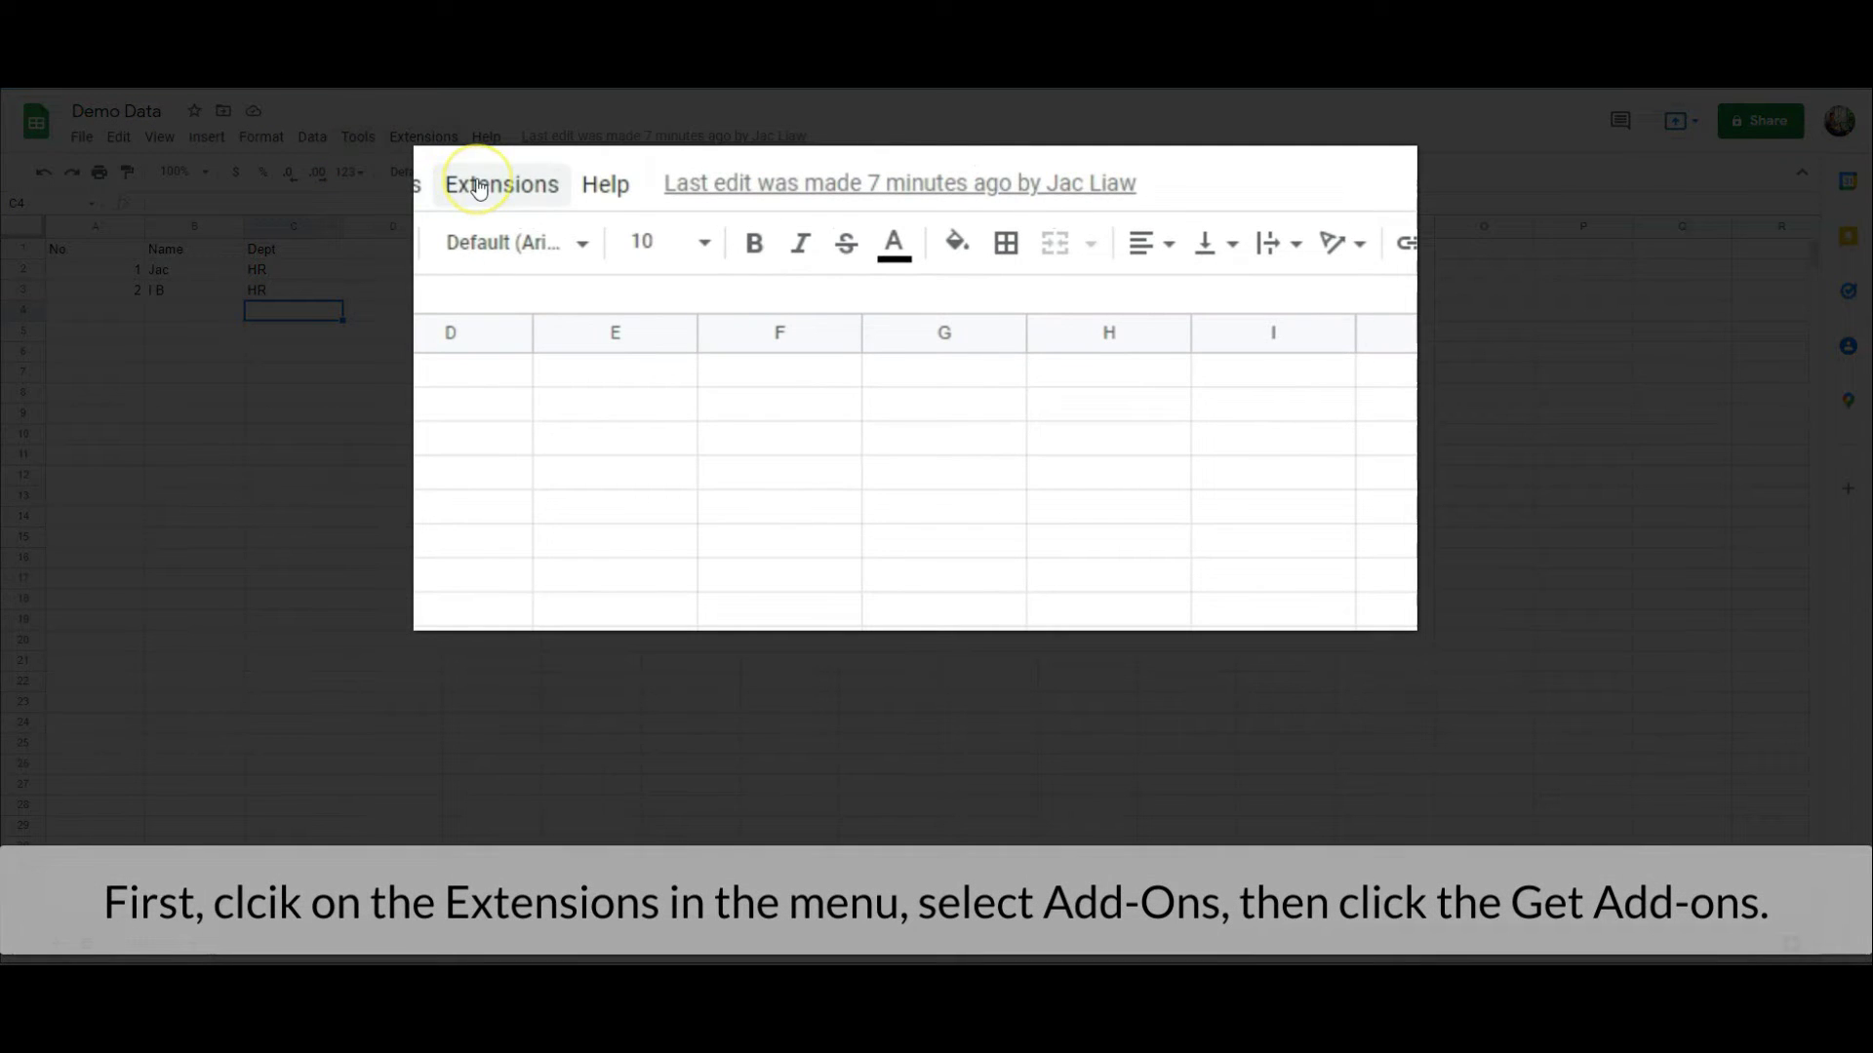
left_click(480, 188)
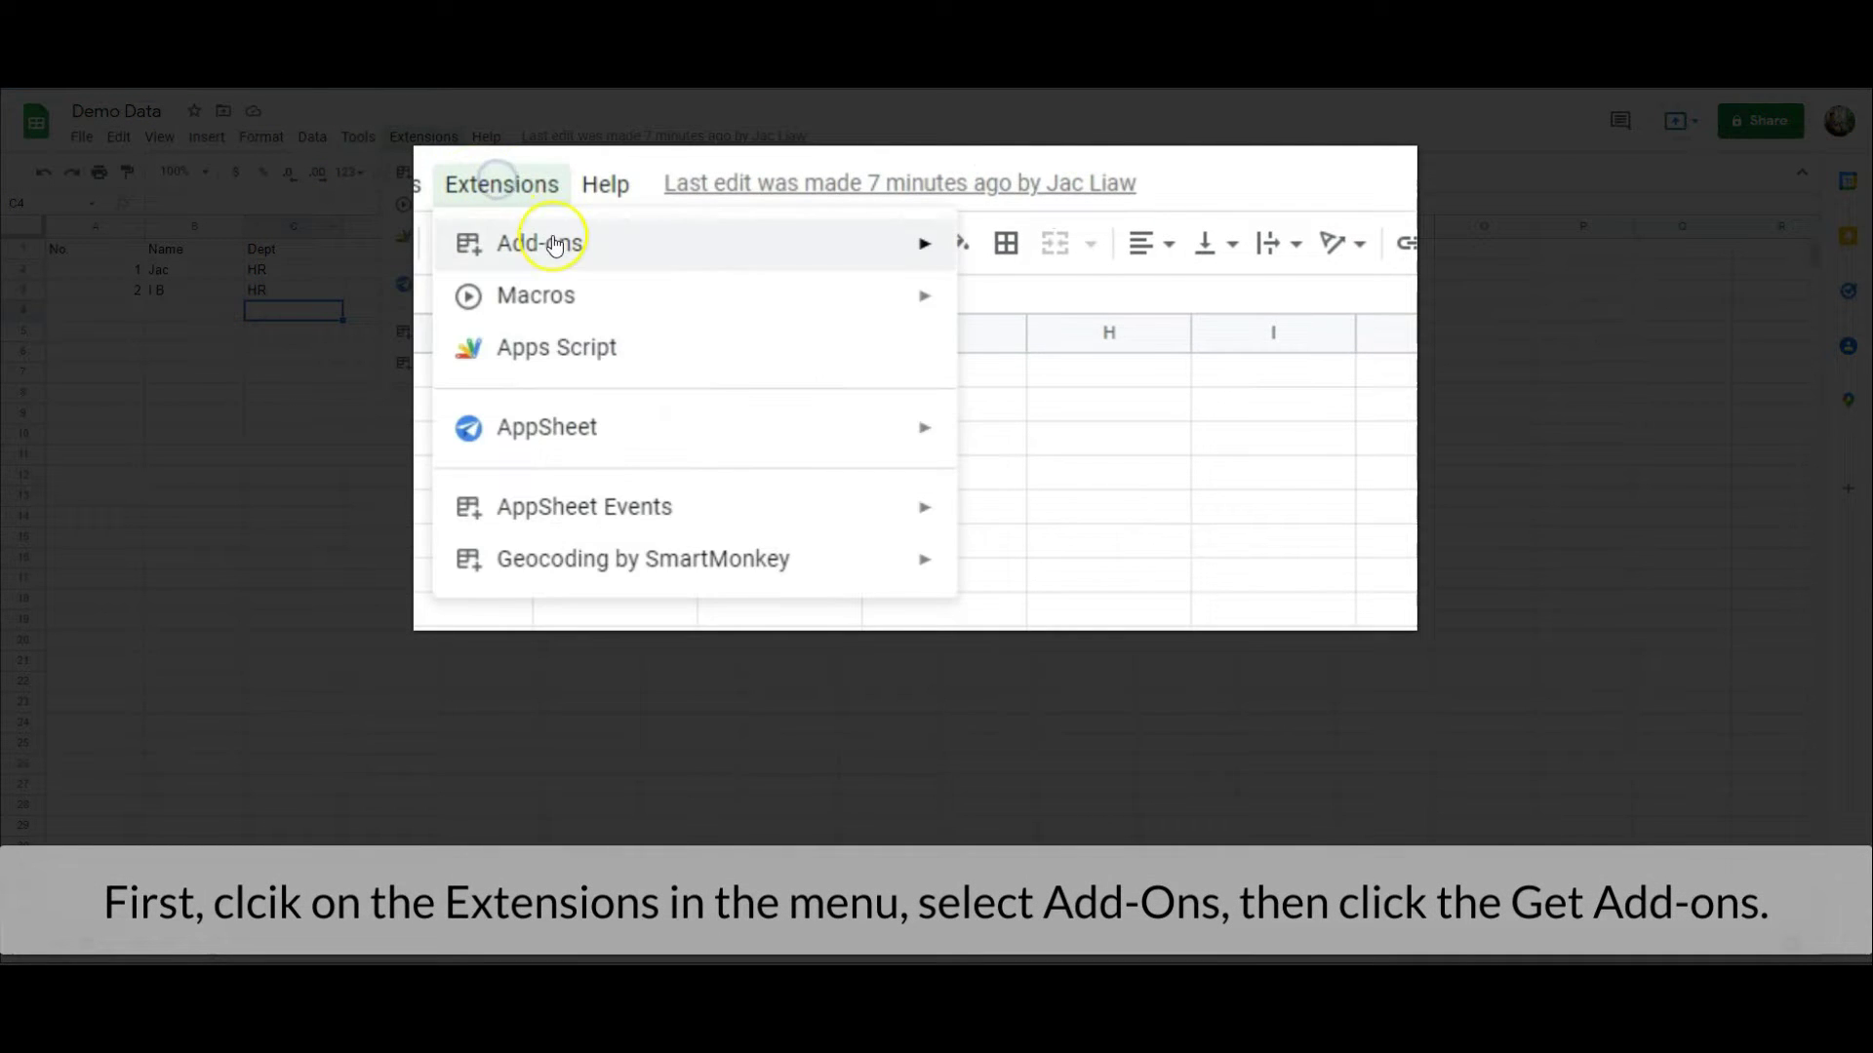
mouse_move(554, 245)
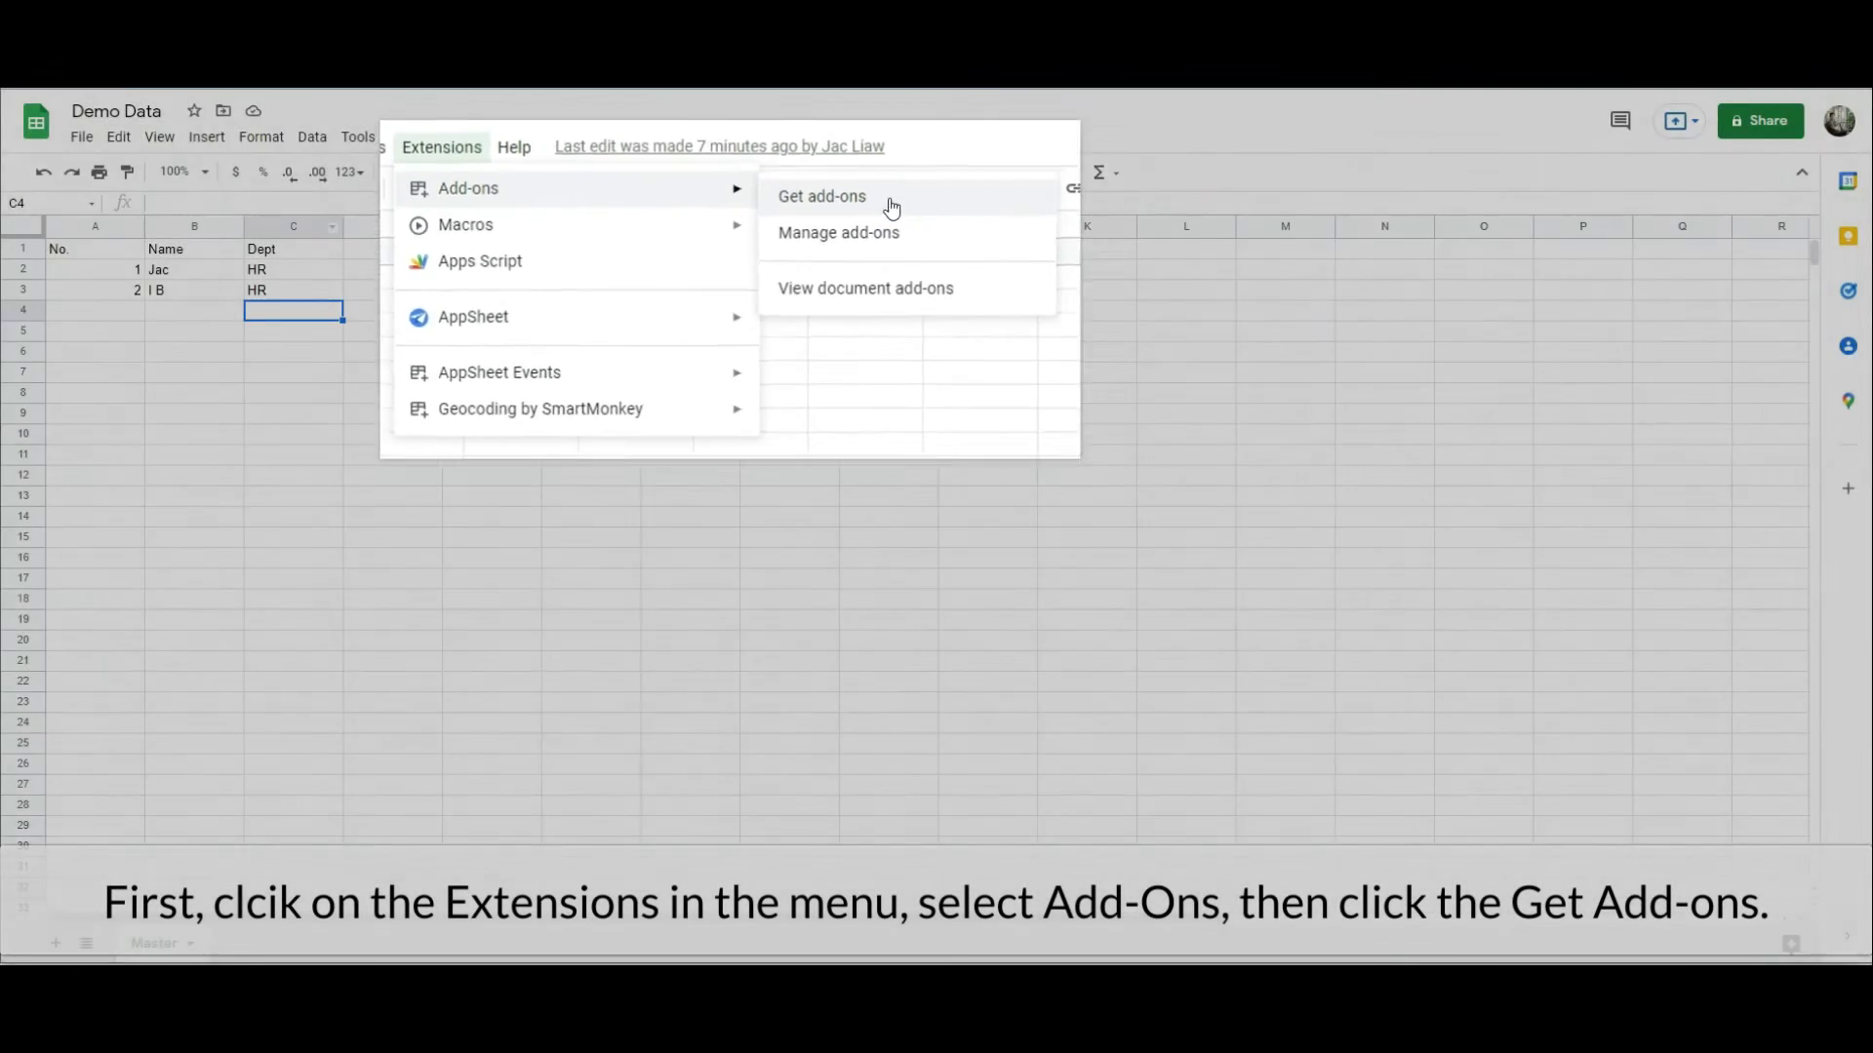
left_click(891, 201)
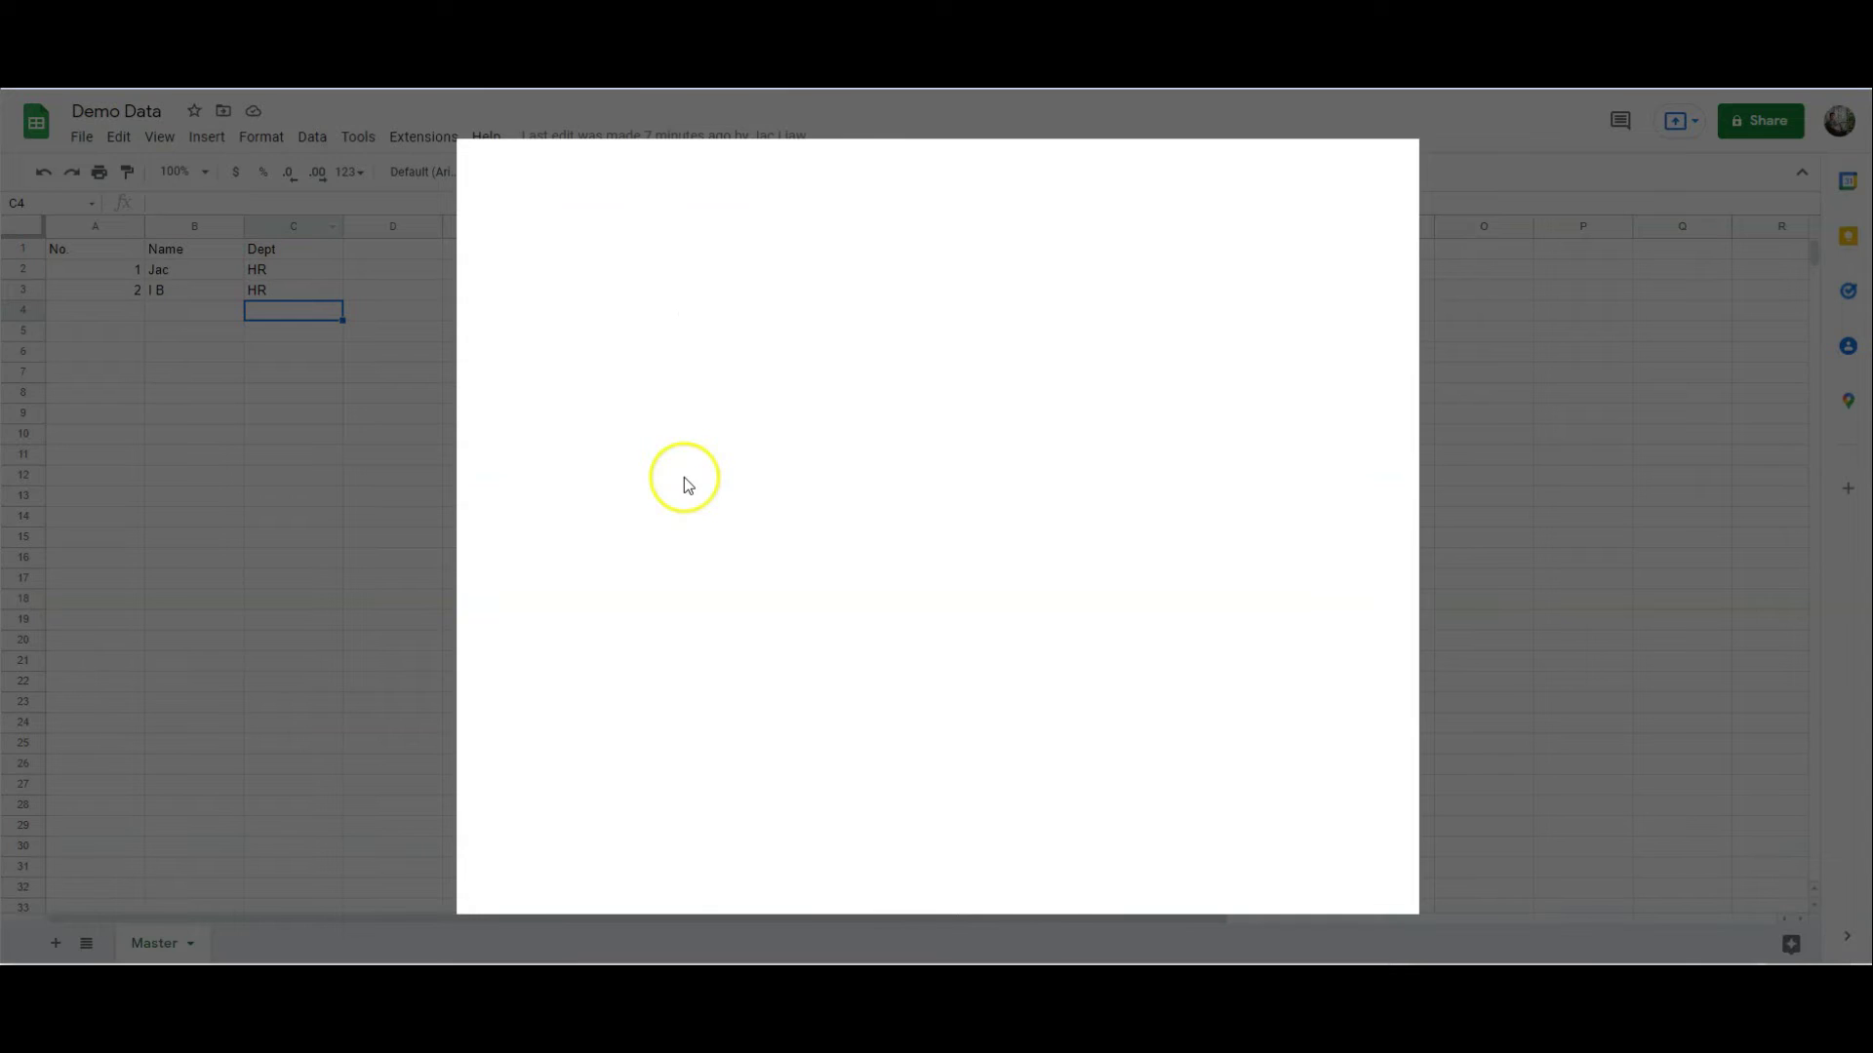
Search 'appshee', install the AppSheet Events add-on and review its details page
left_click(942, 178)
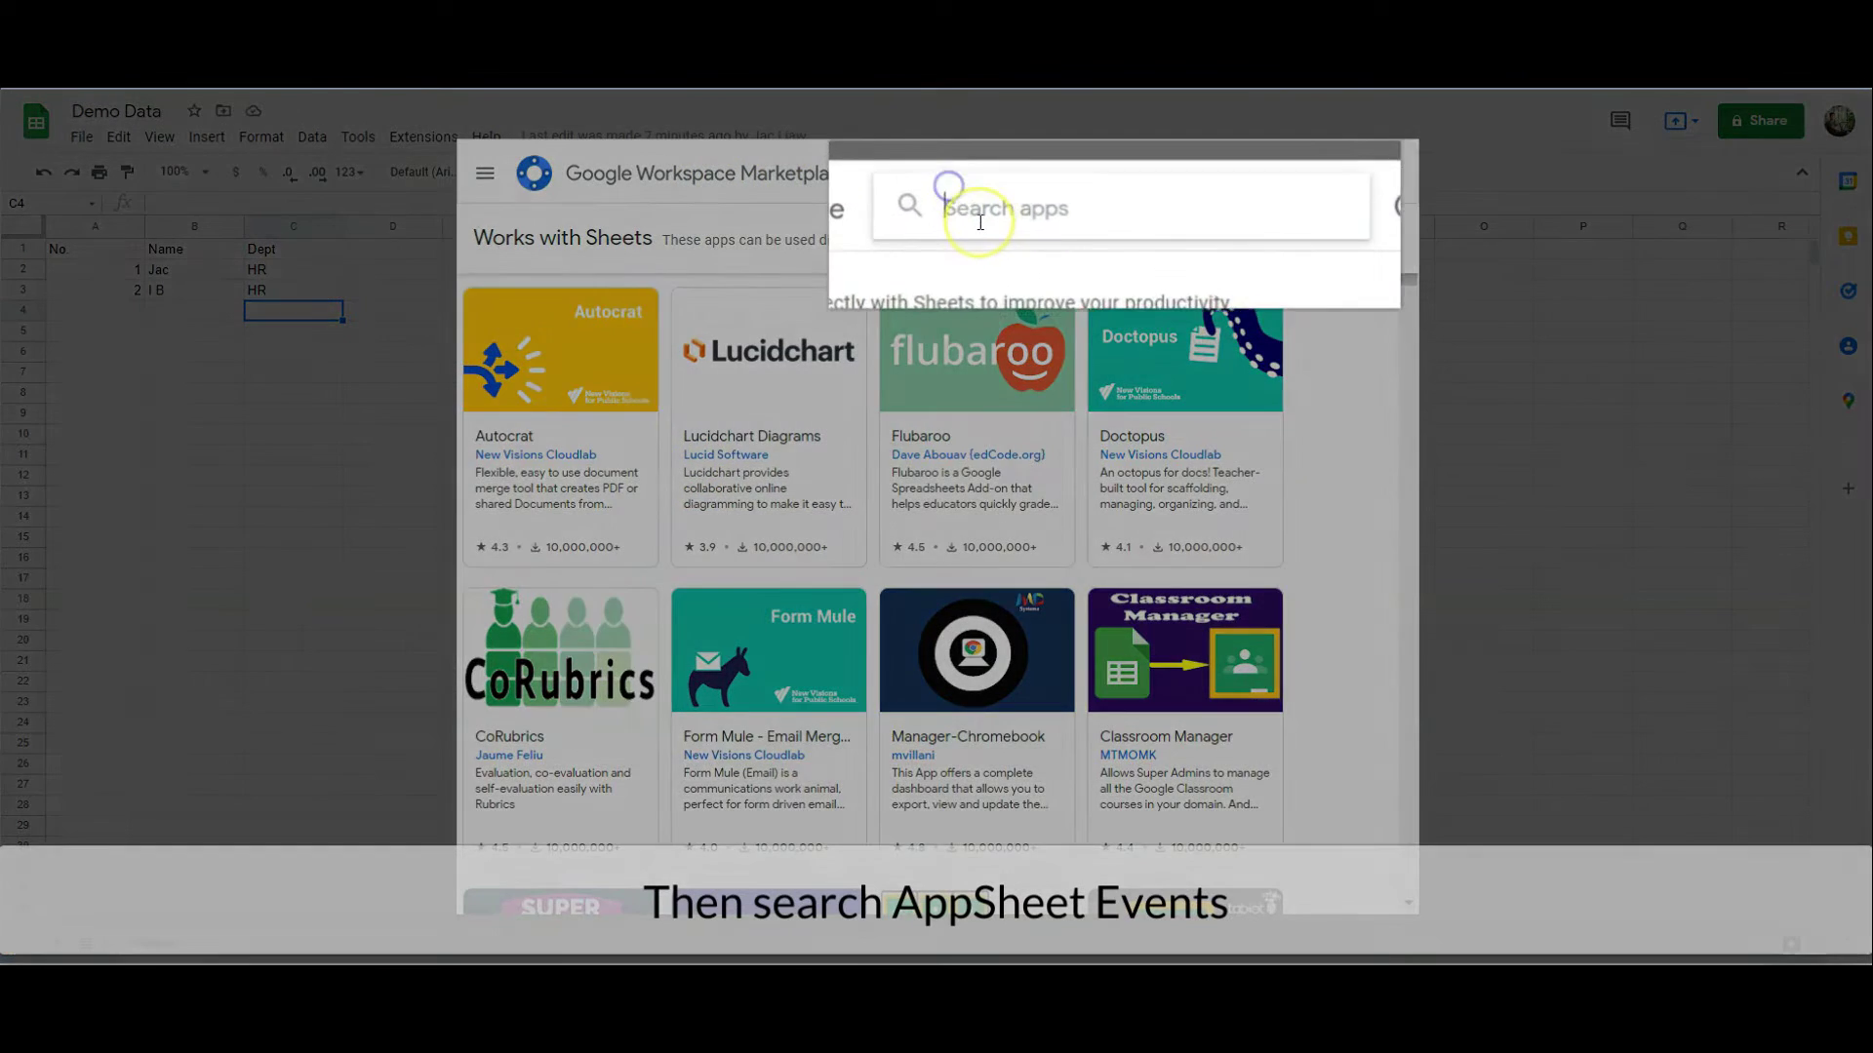
type("appshee")
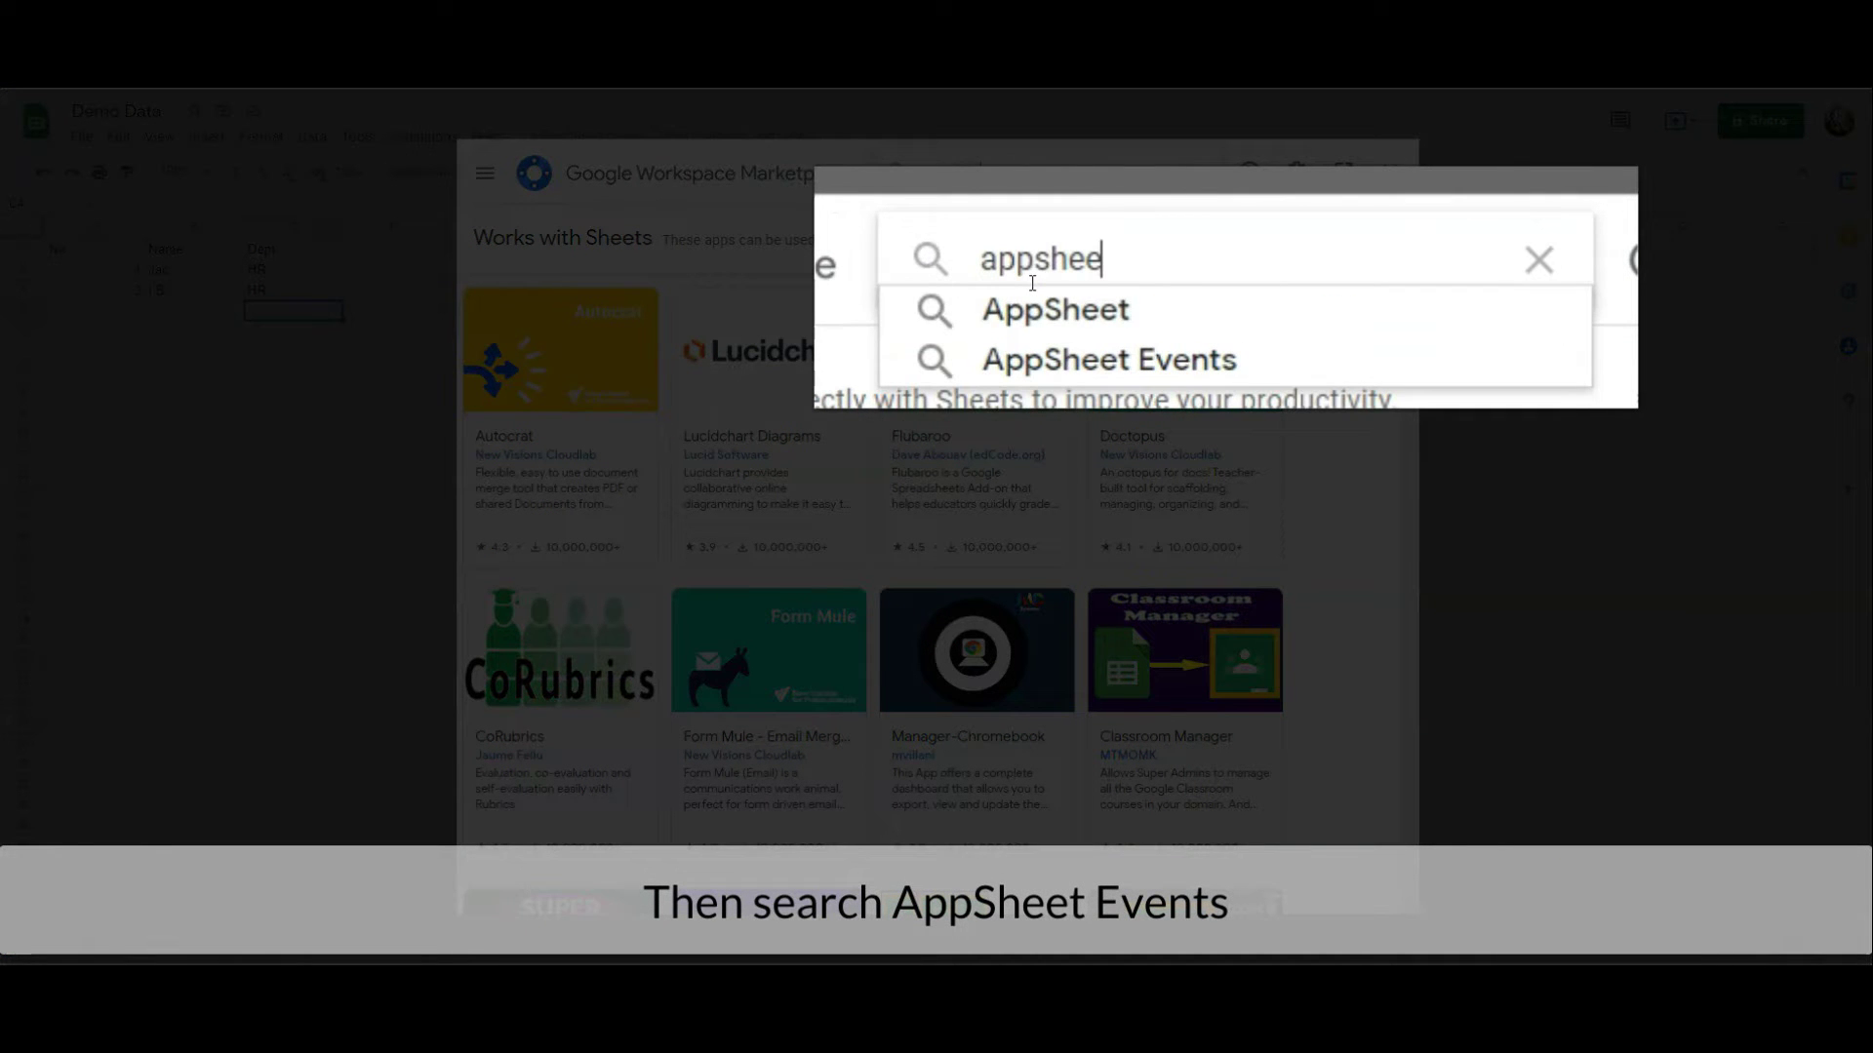
left_click(1378, 357)
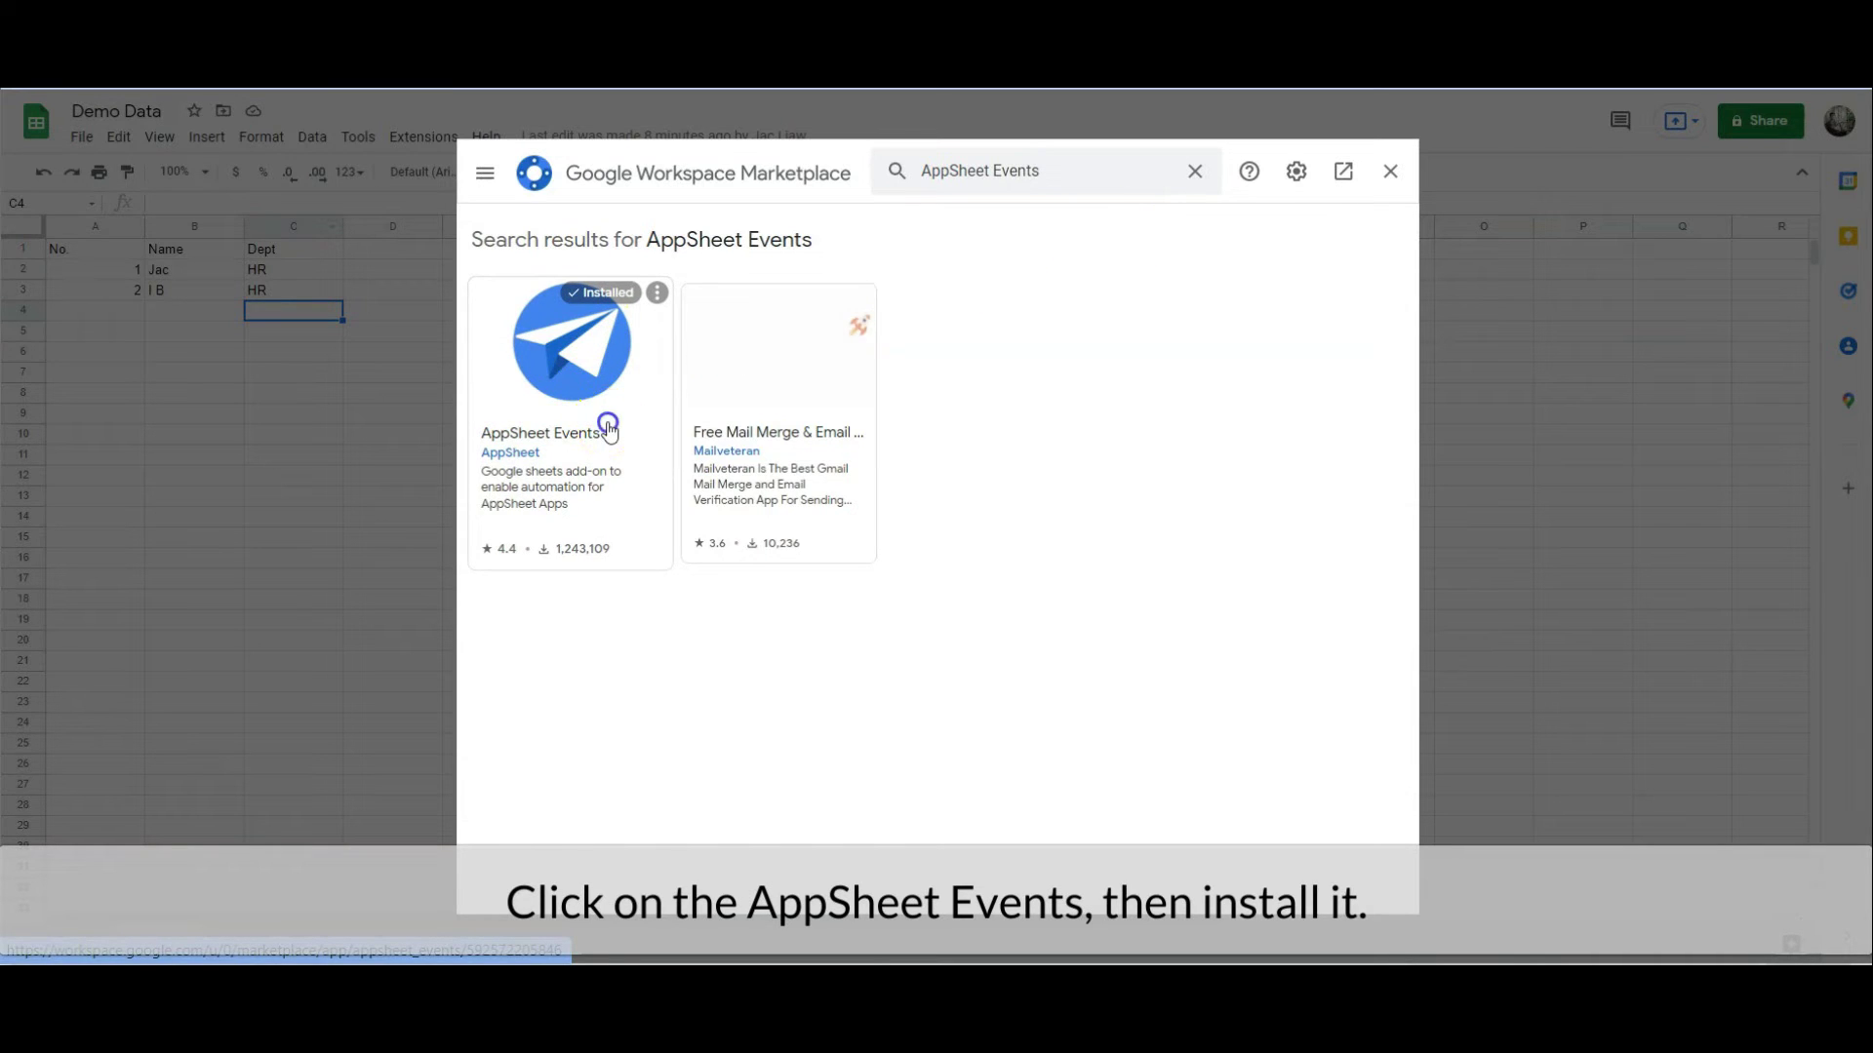
left_click(607, 430)
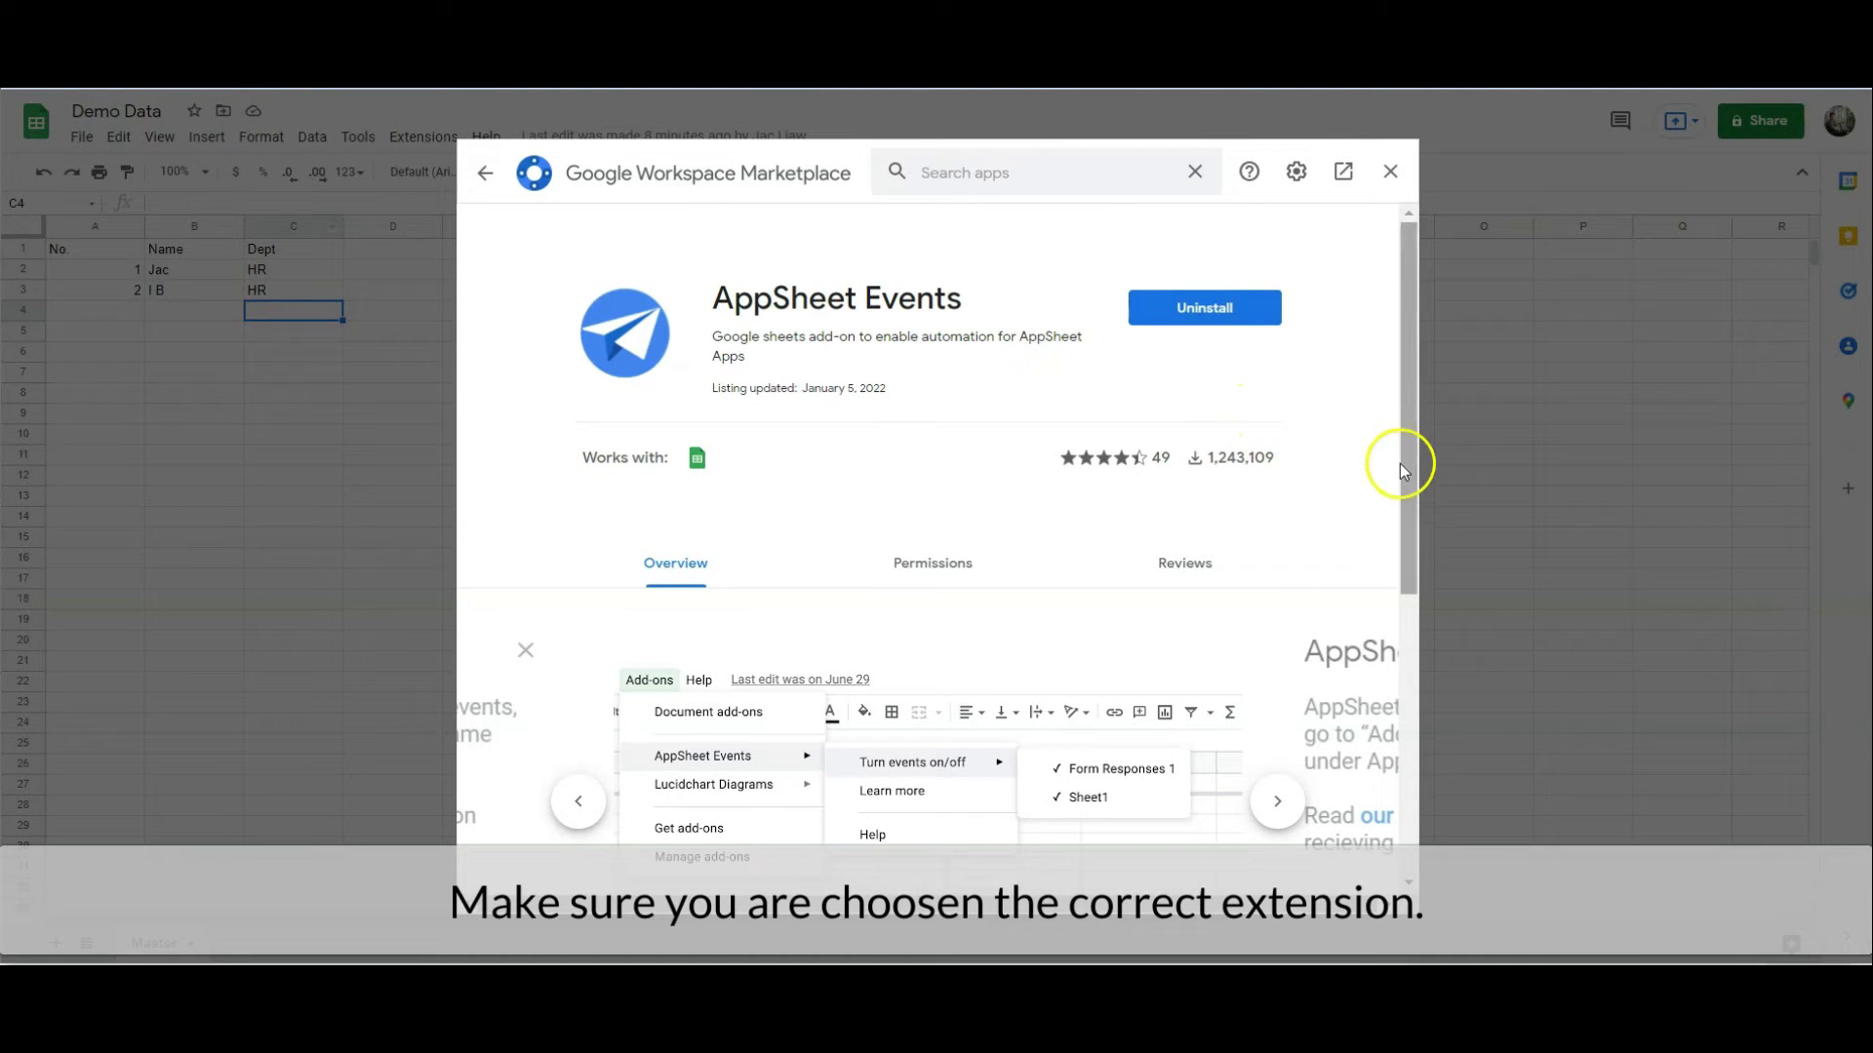
left_click_drag(1408, 448, 1425, 650)
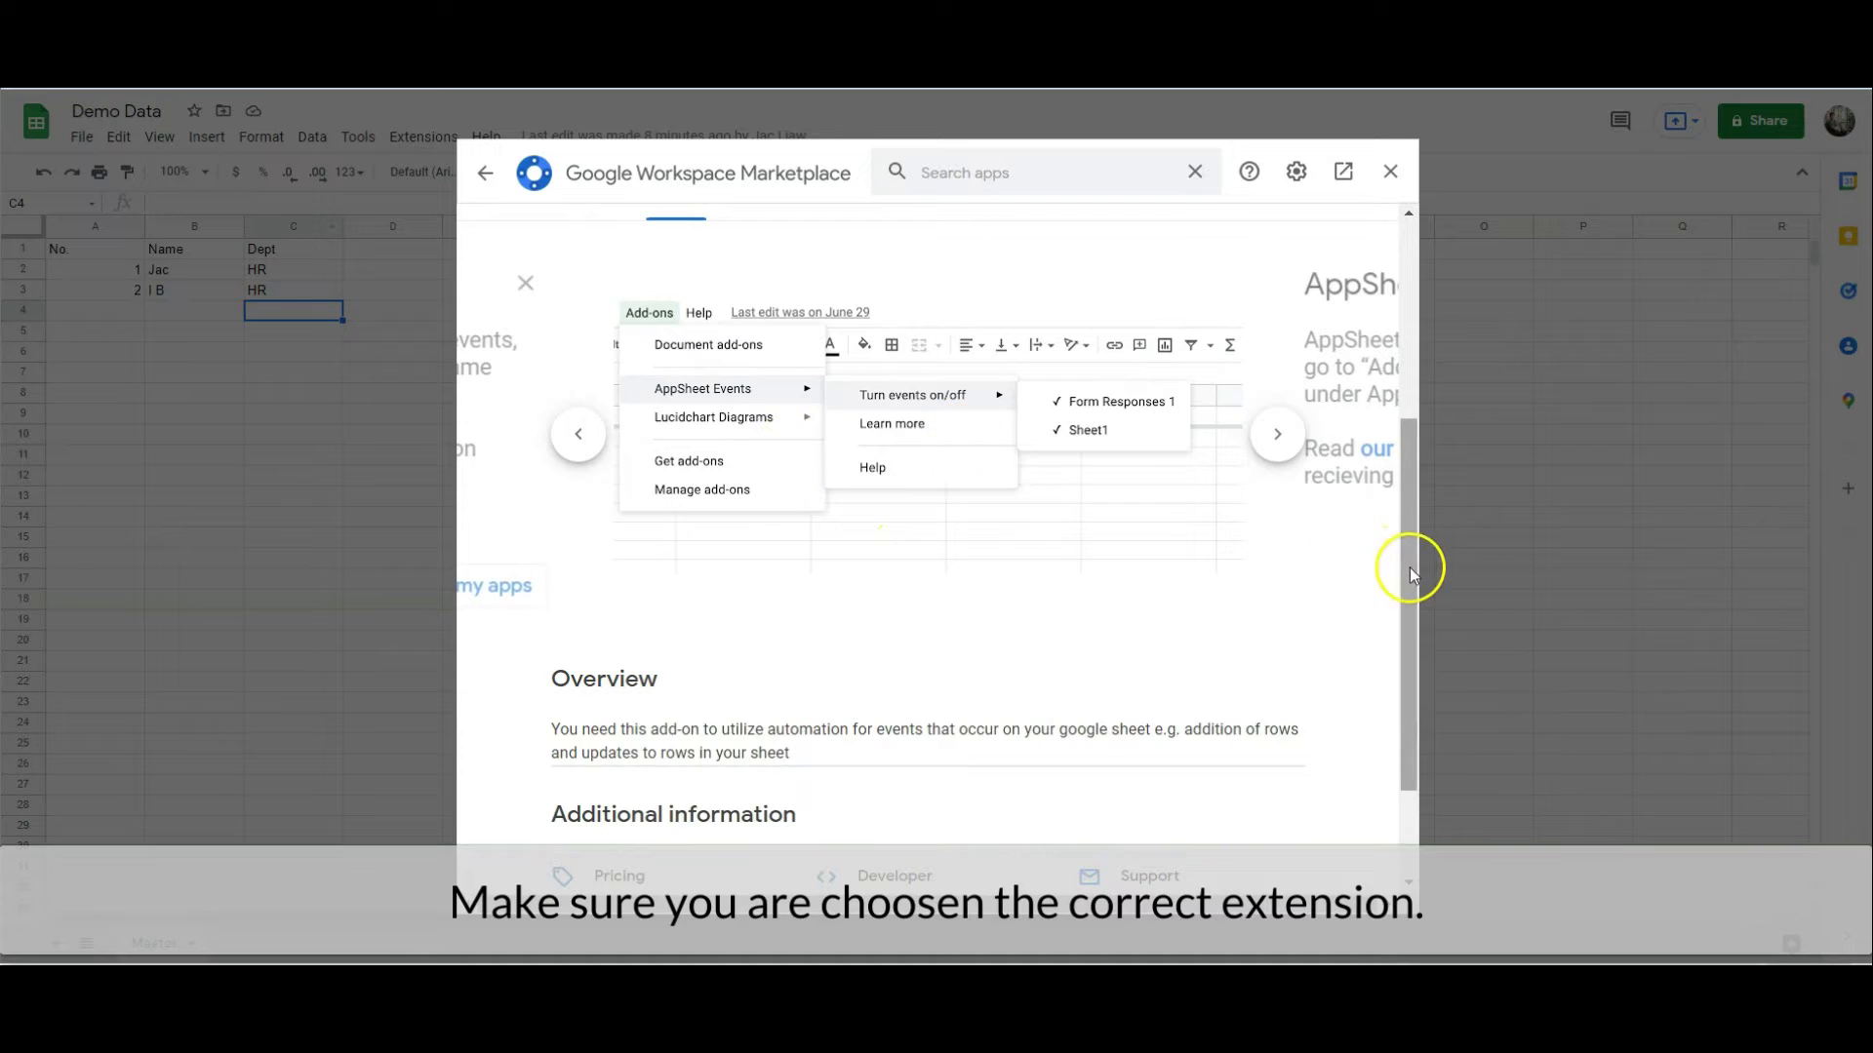
left_click_drag(1421, 565, 1426, 389)
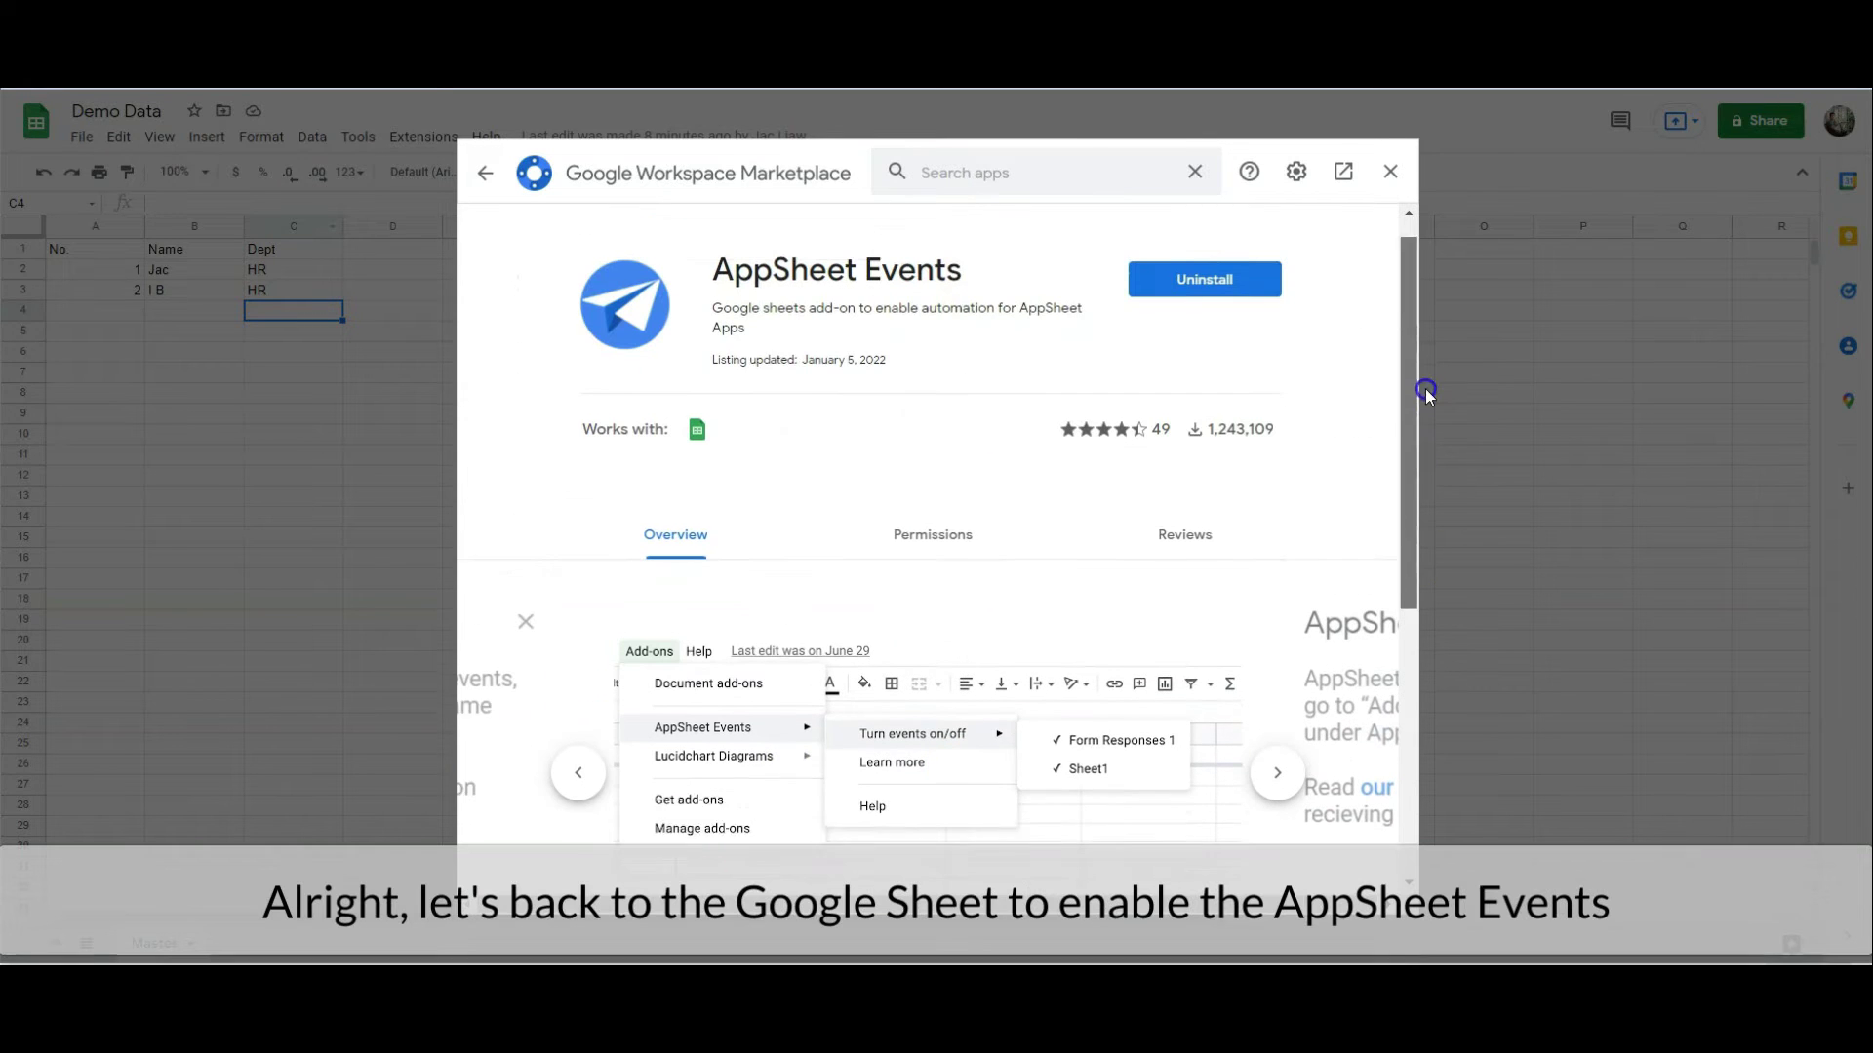
left_click(1390, 172)
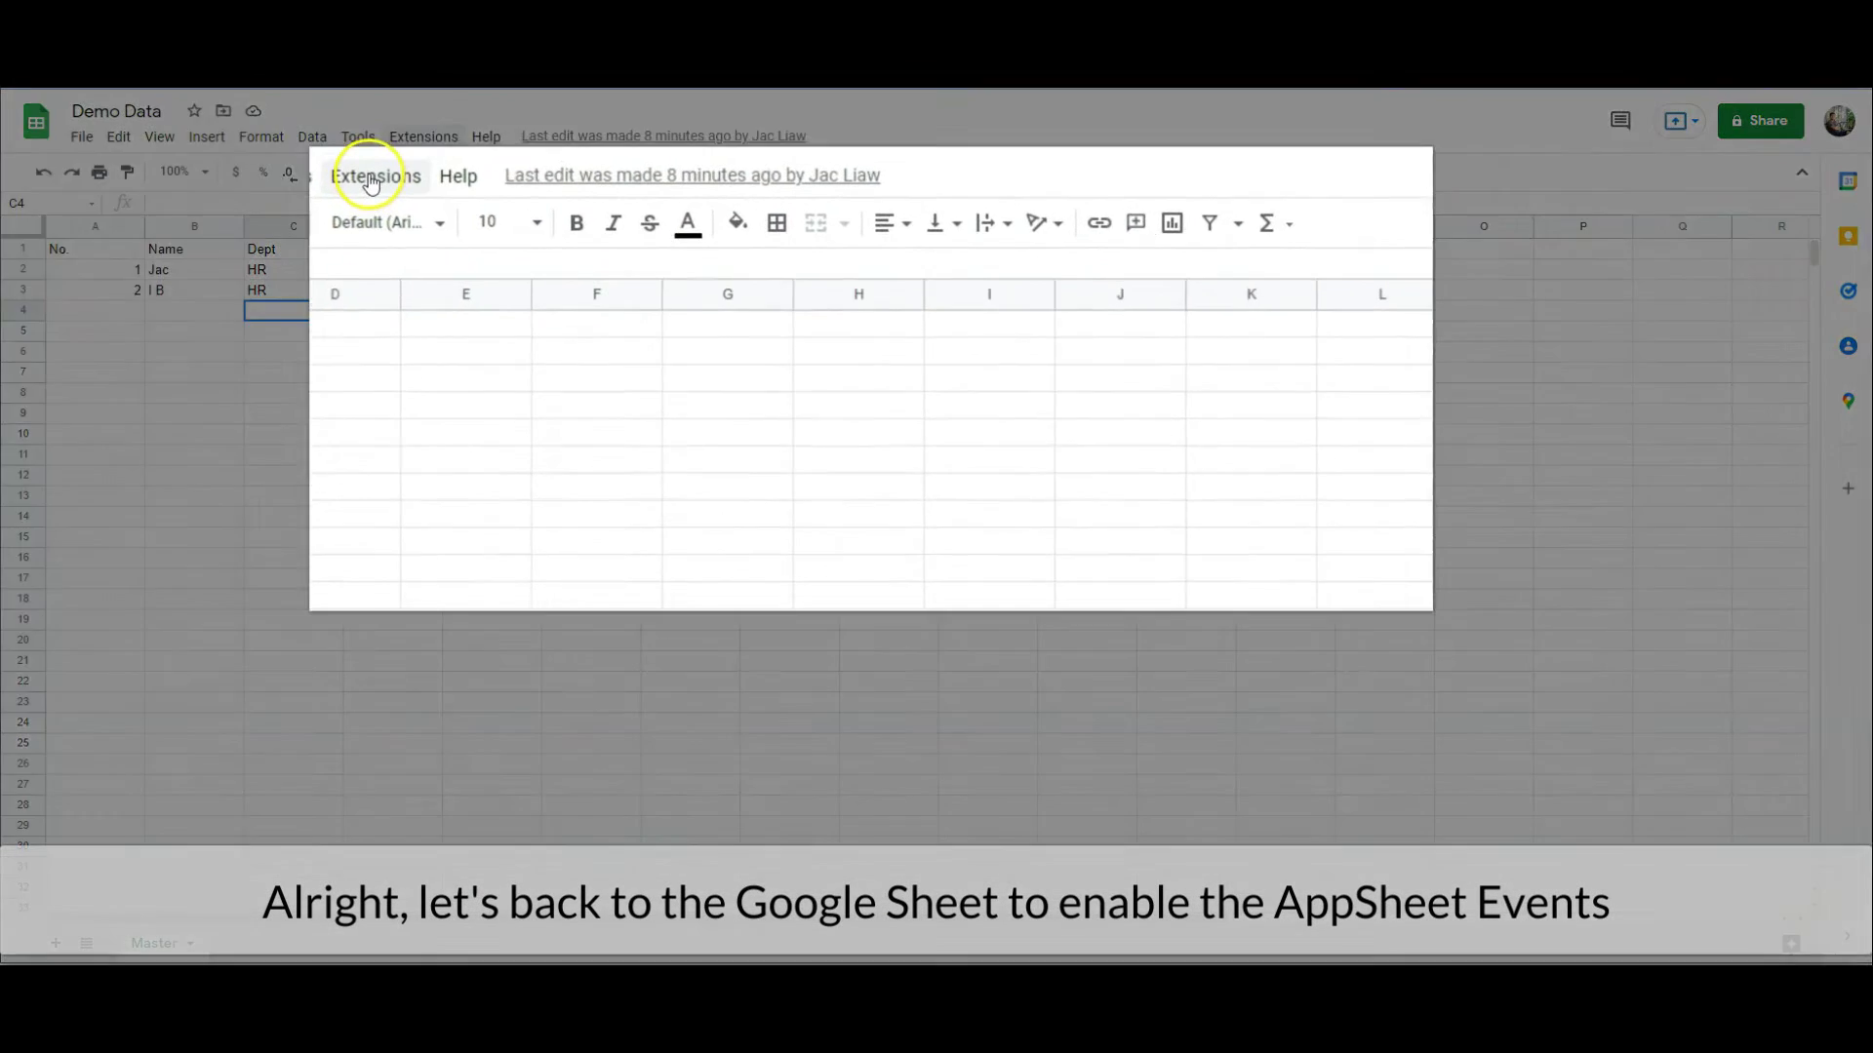
Turn on AppSheet Events for the Master table via Extensions > AppSheet Events > Turn events on/off
left_click(417, 147)
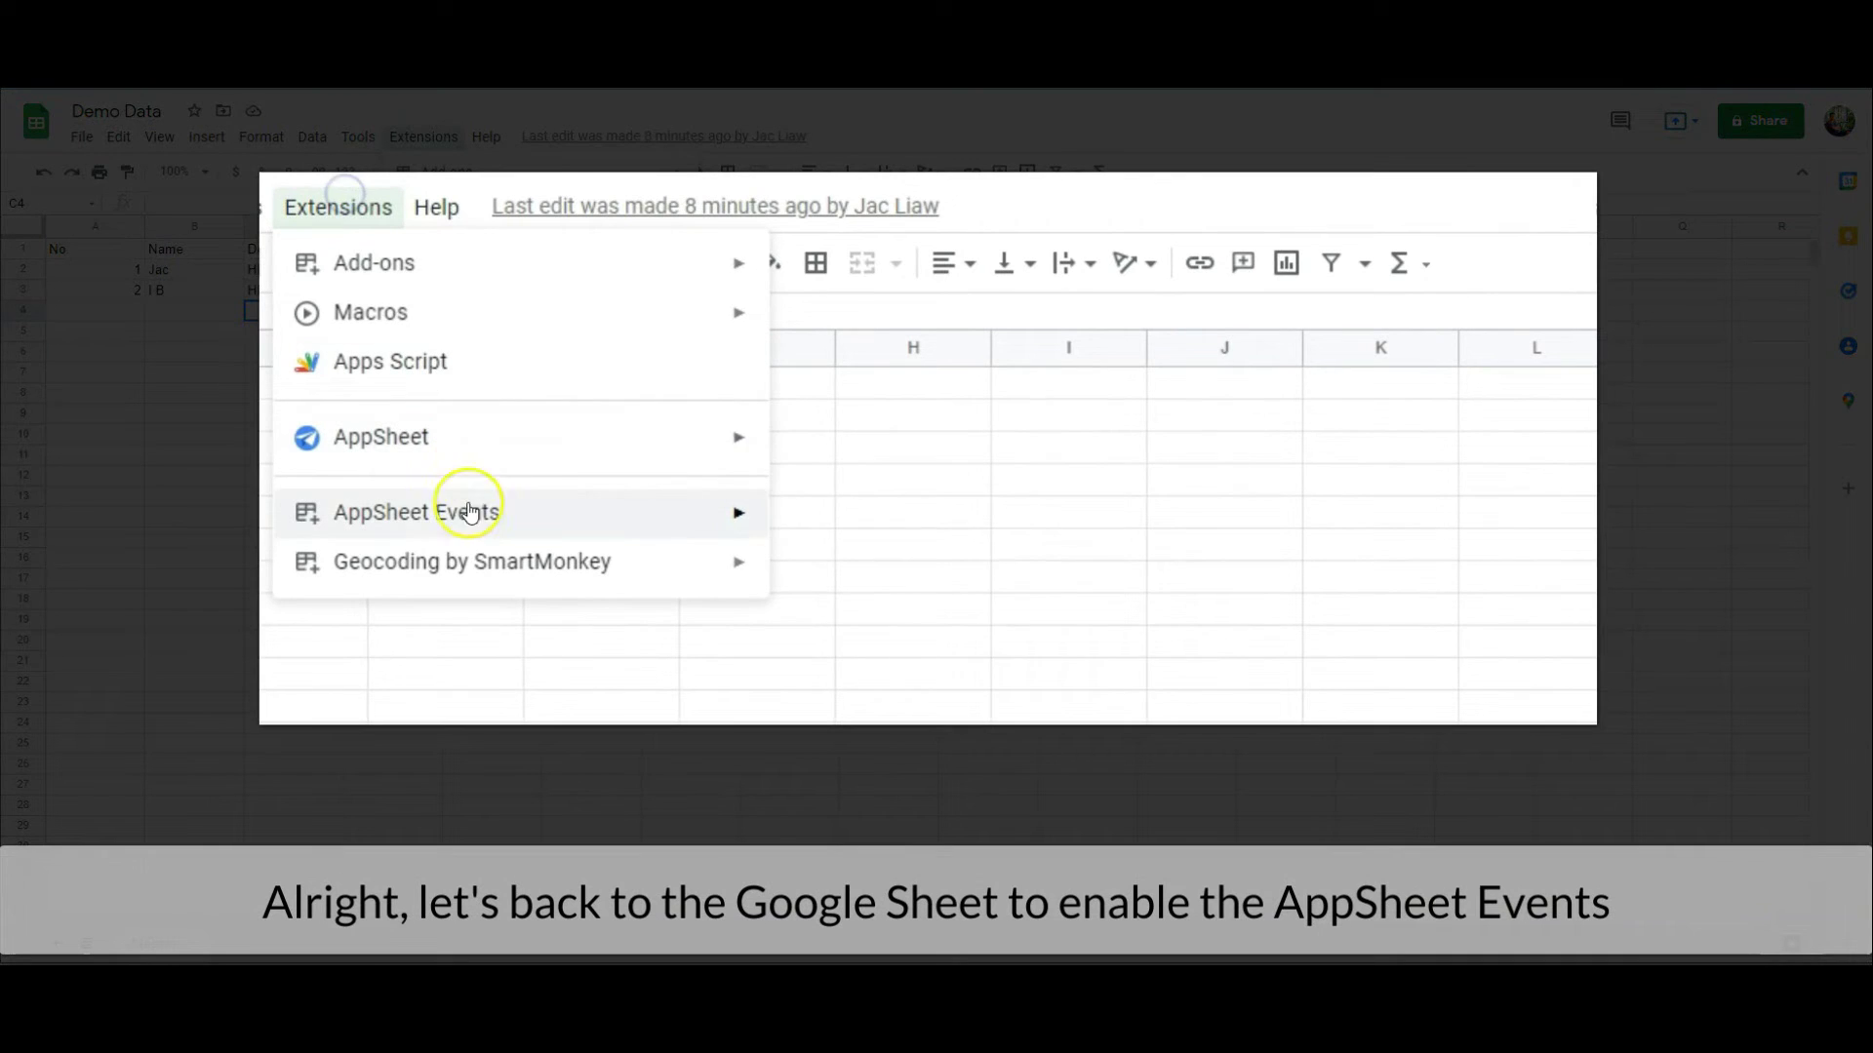
mouse_move(463, 535)
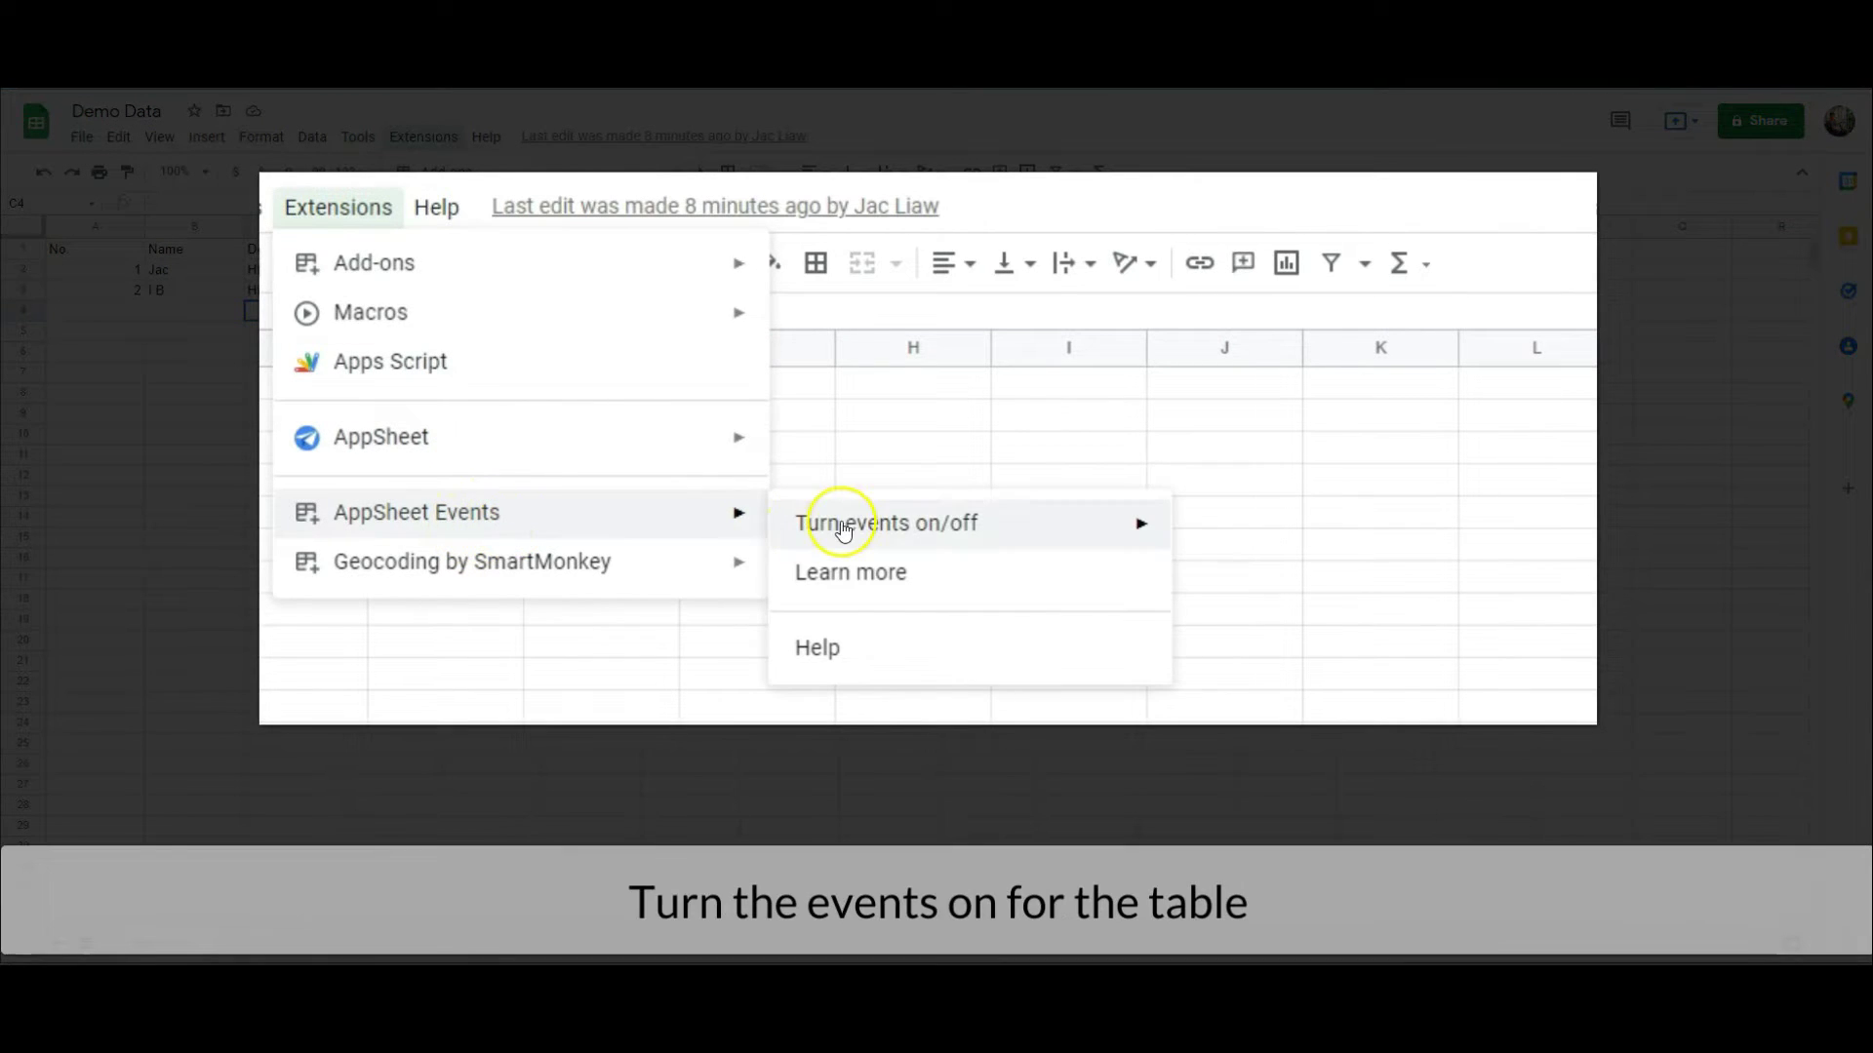
mouse_move(843, 532)
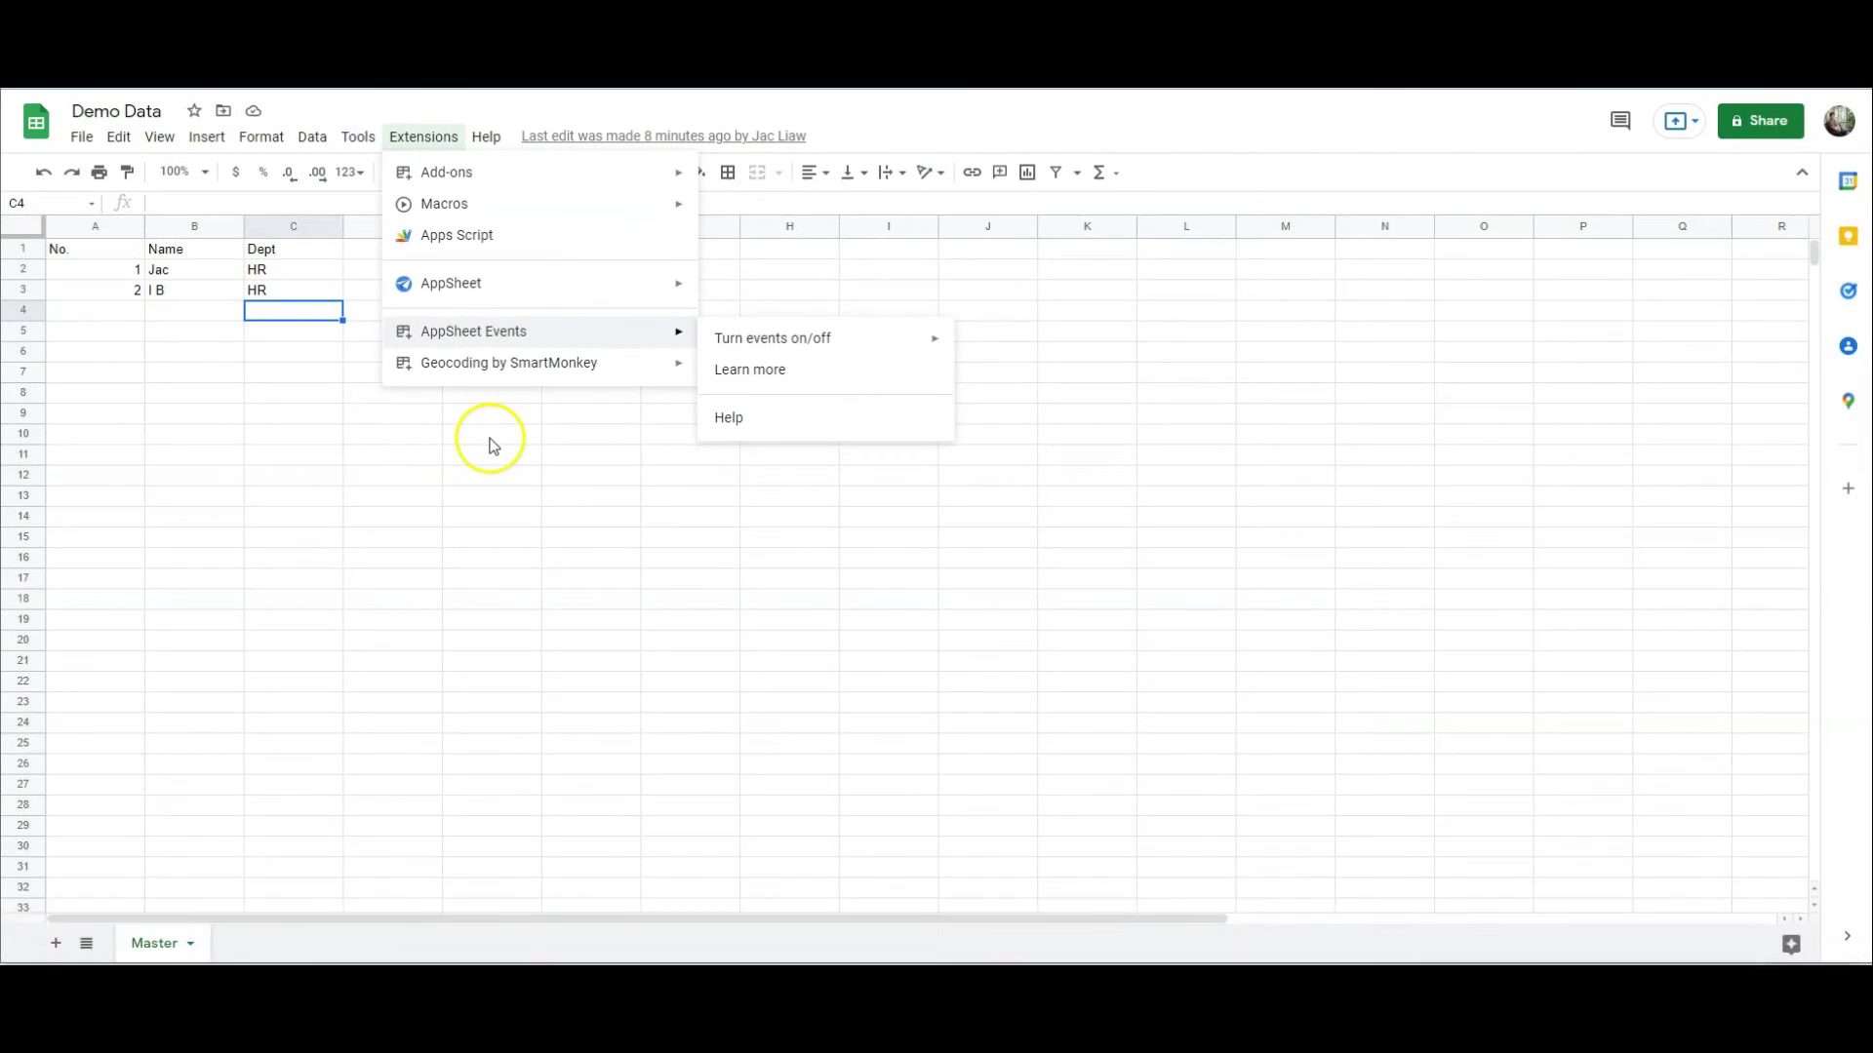
left_click(490, 440)
left_click(141, 311)
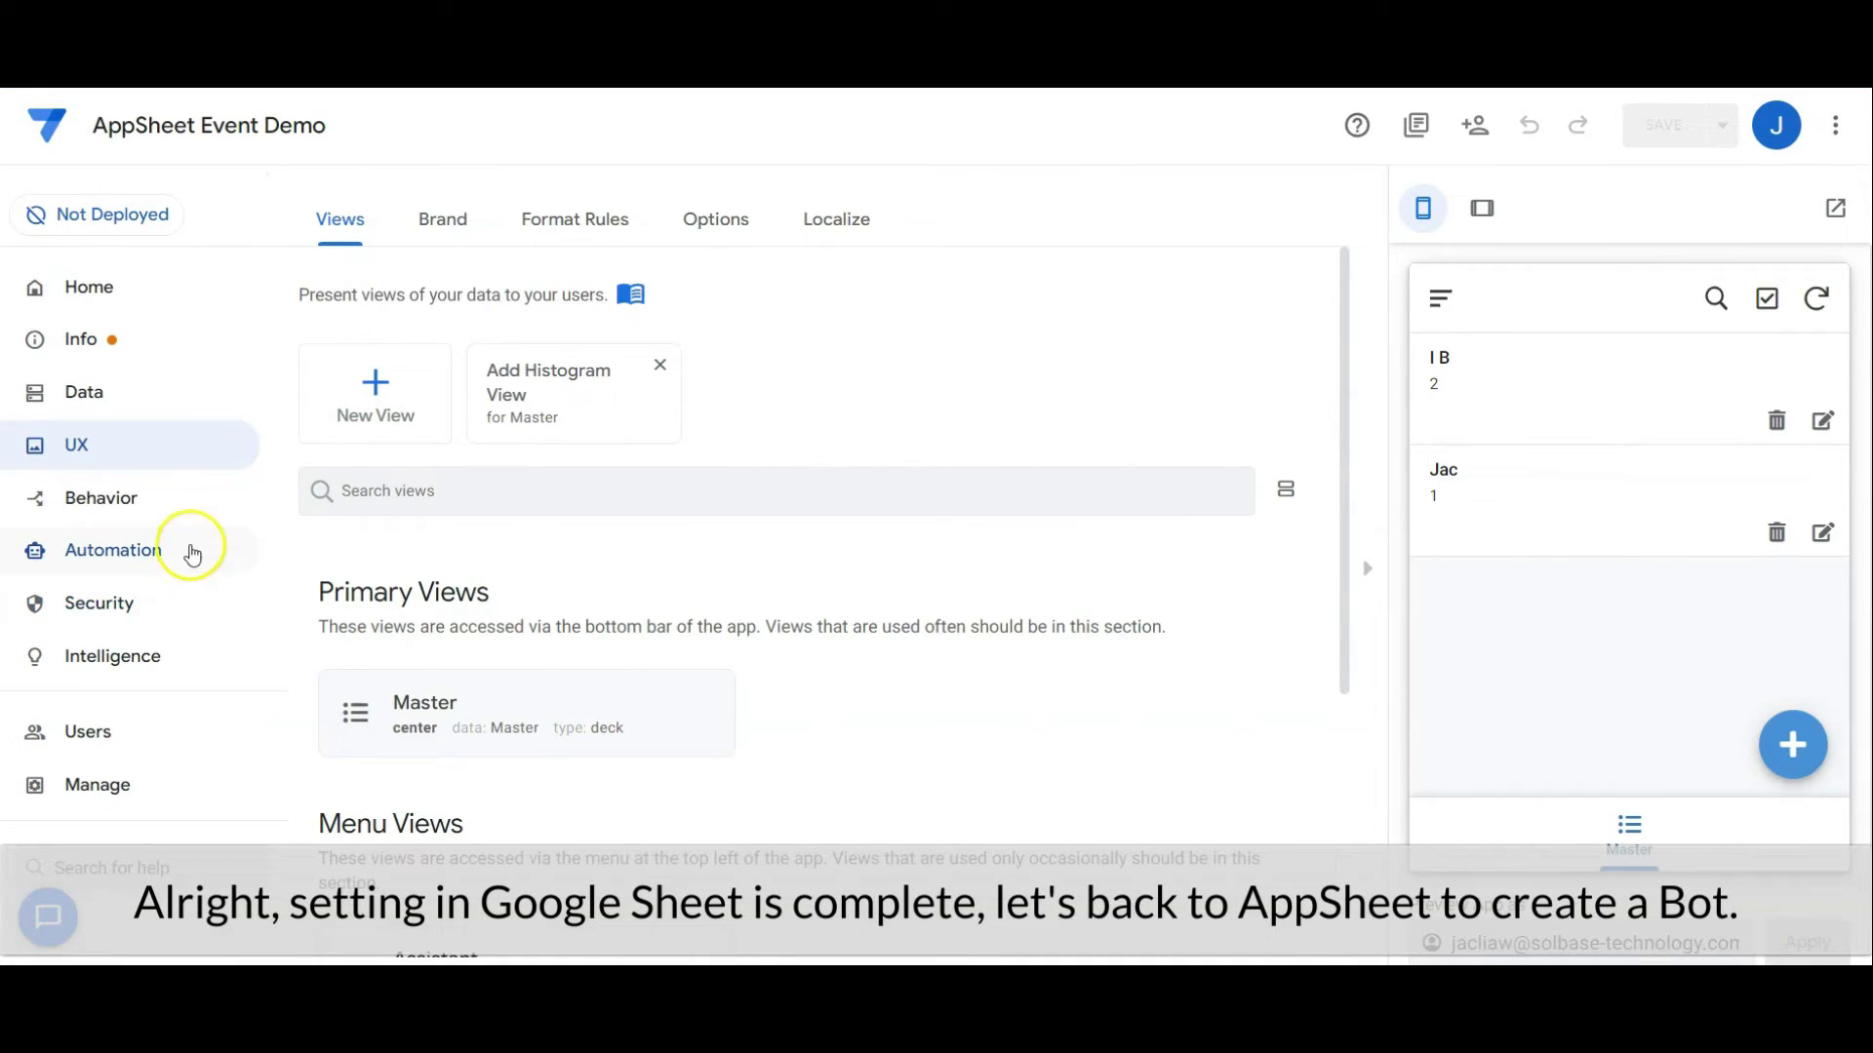
Open the Sheet Event Handler bot from the app's Automation bots list
left_click(189, 543)
scroll(857, 640, "down", 5)
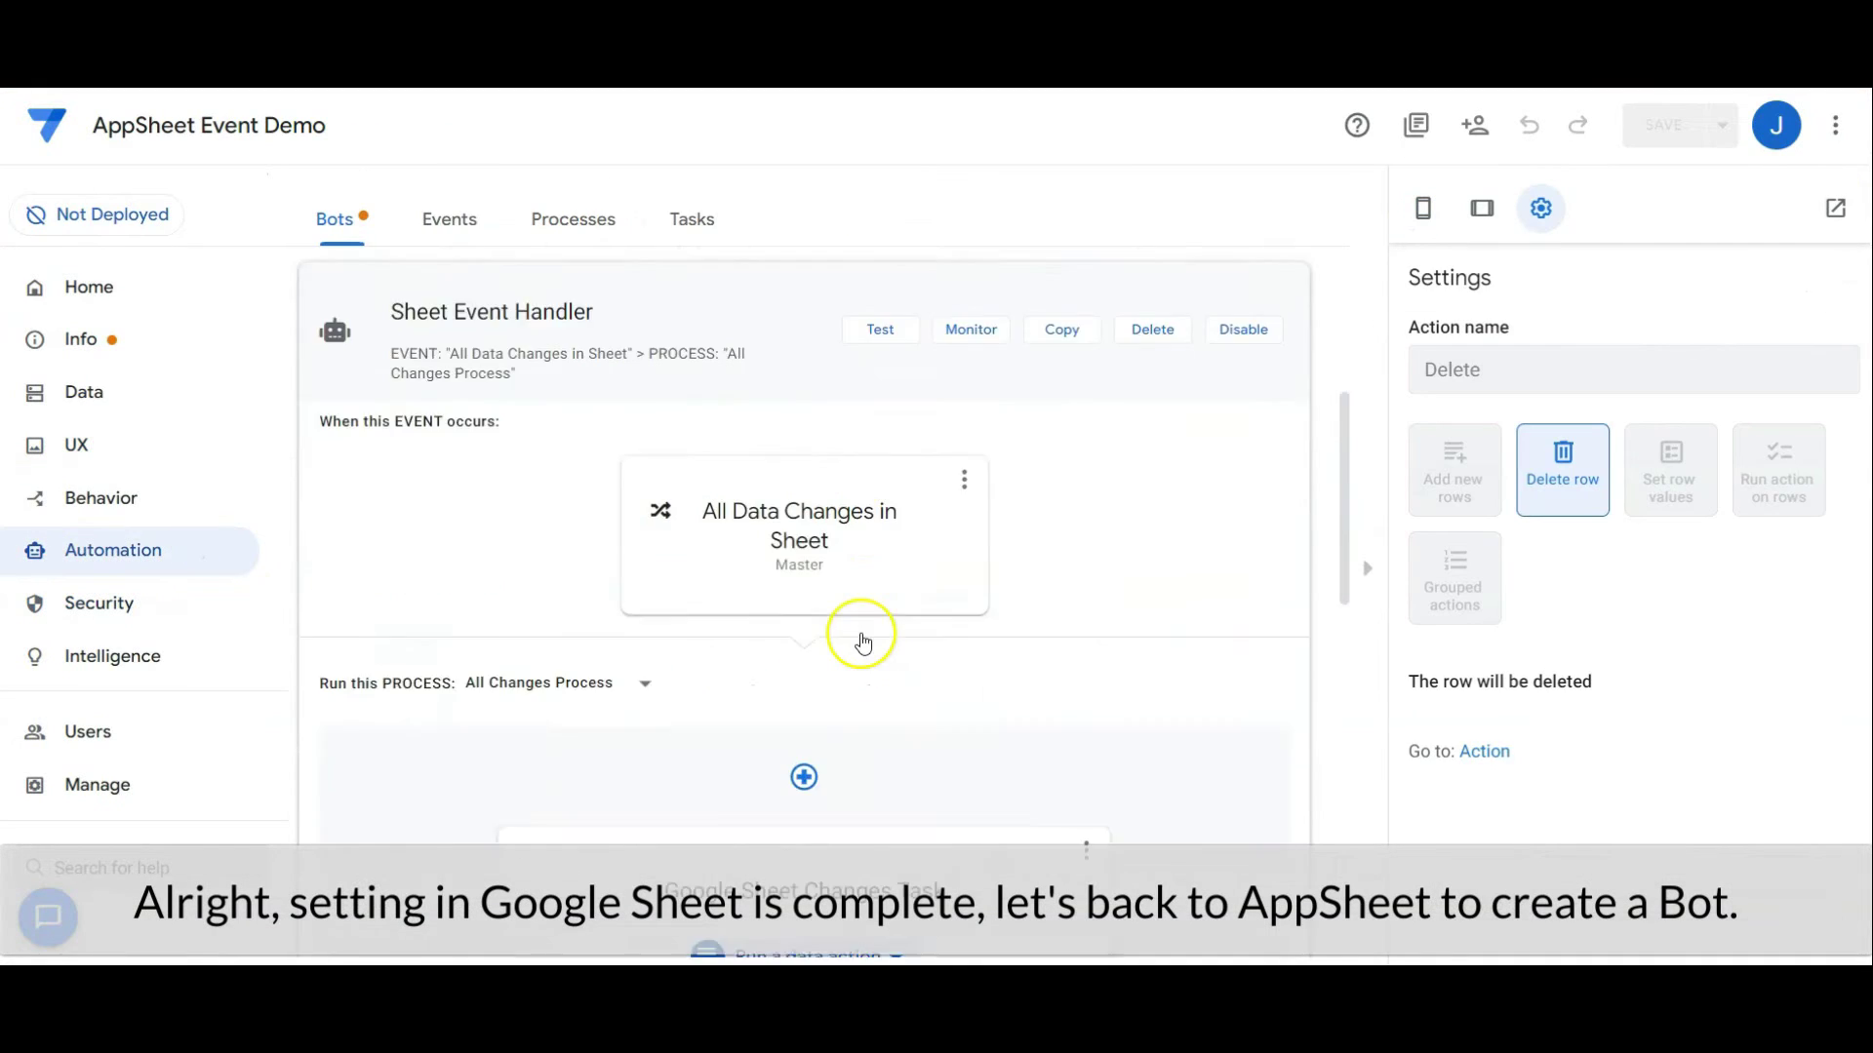
left_click(410, 312)
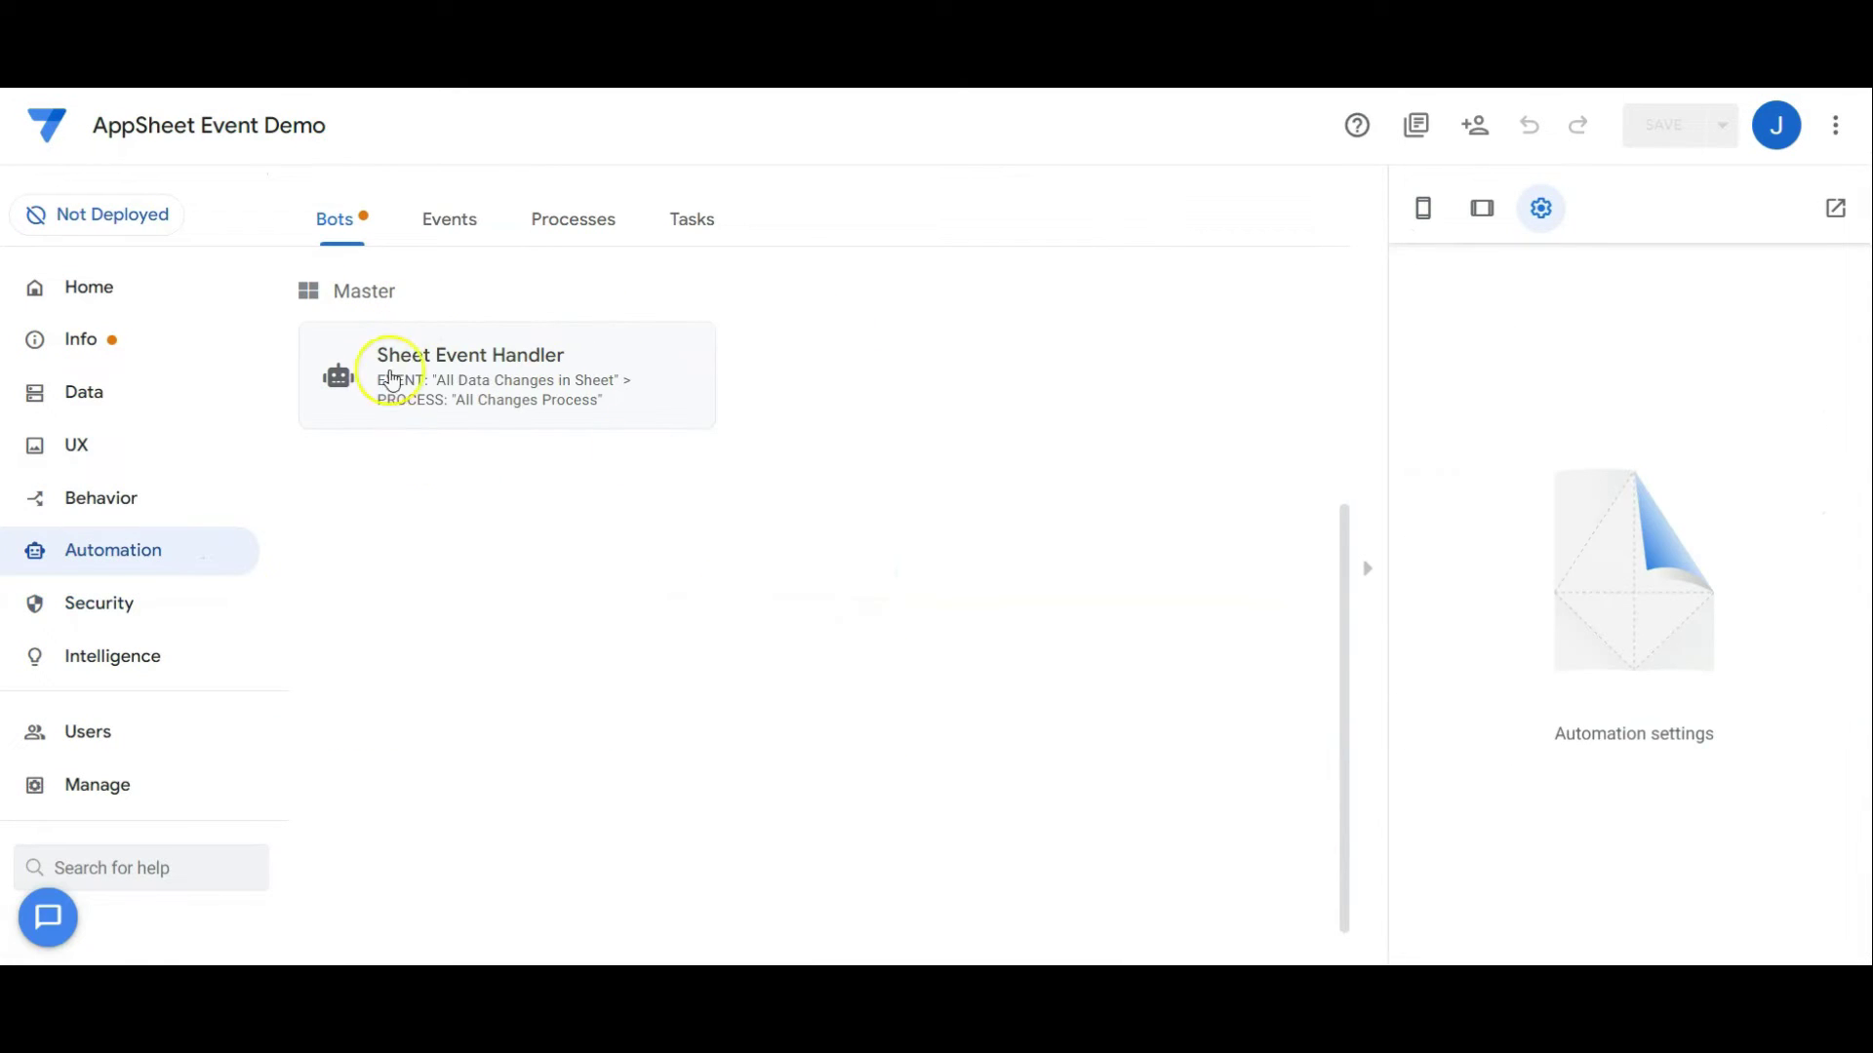
left_click(635, 361)
left_click(543, 316)
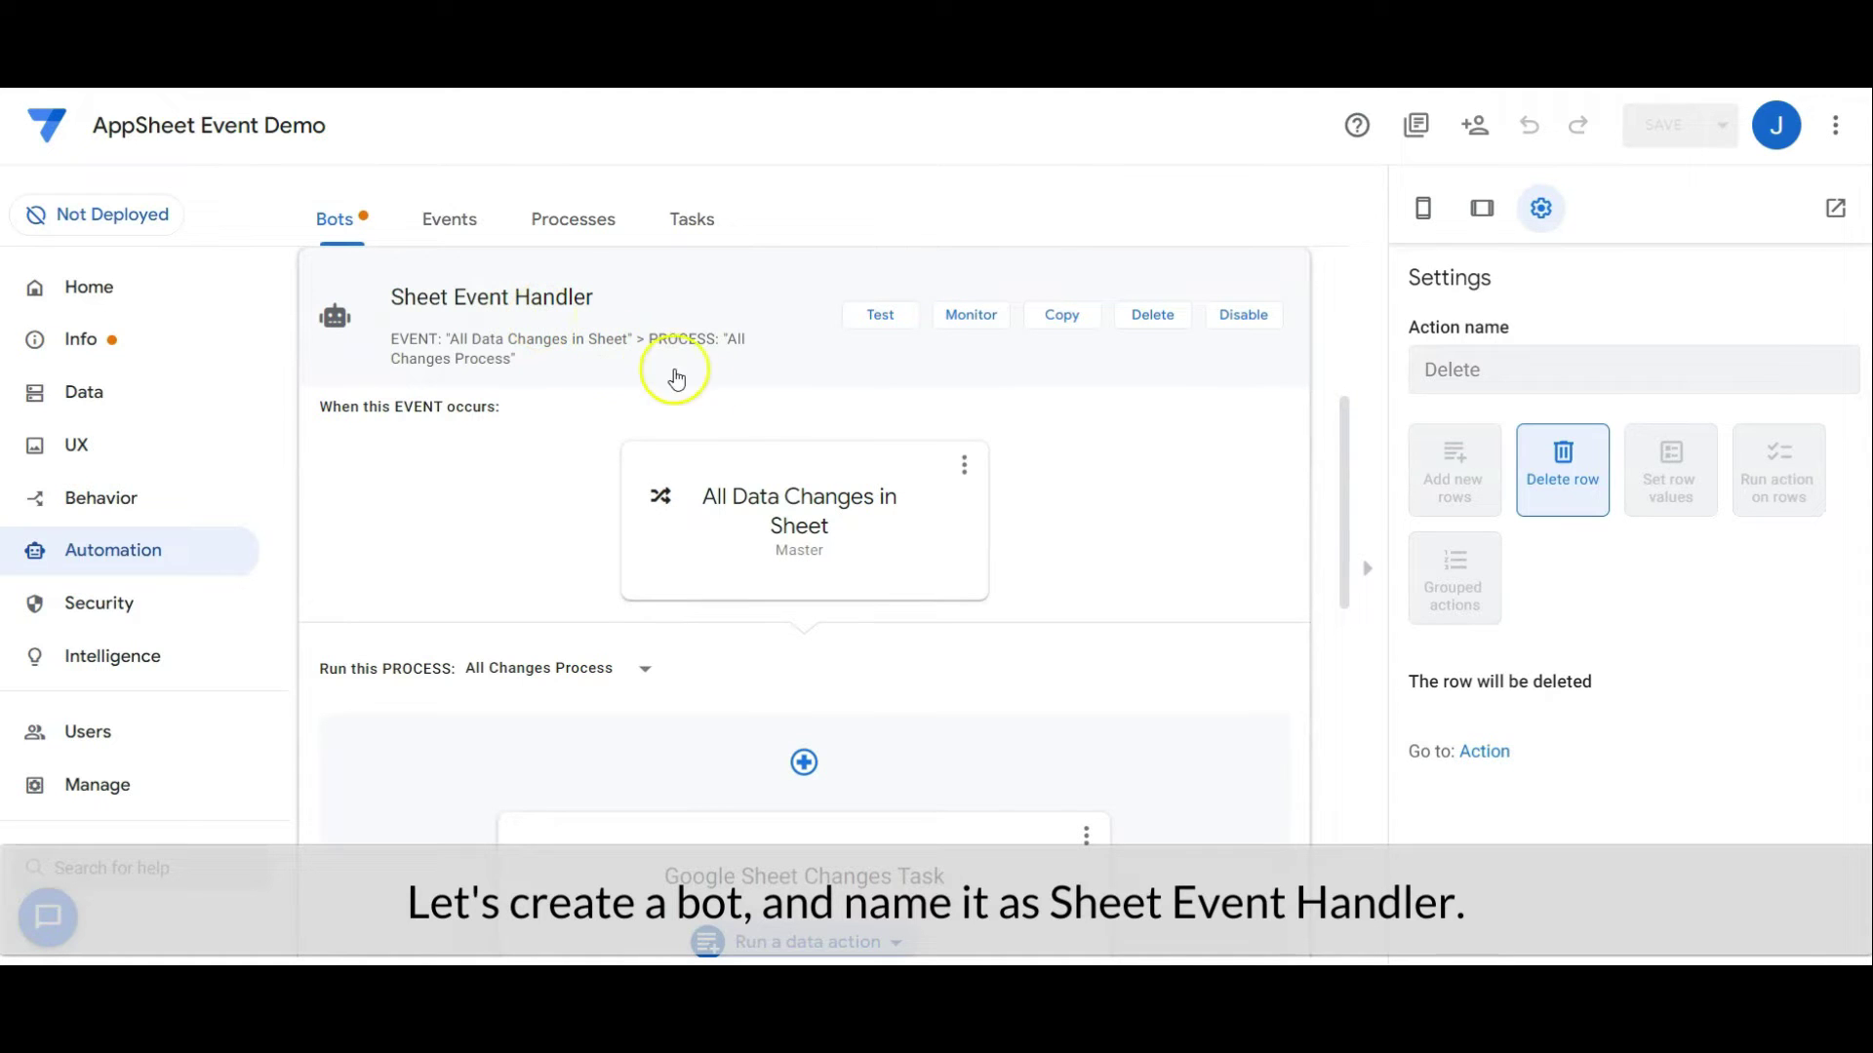
Set the All Data Changes in Sheet event to trigger on all changes to the Master table
left_click(770, 497)
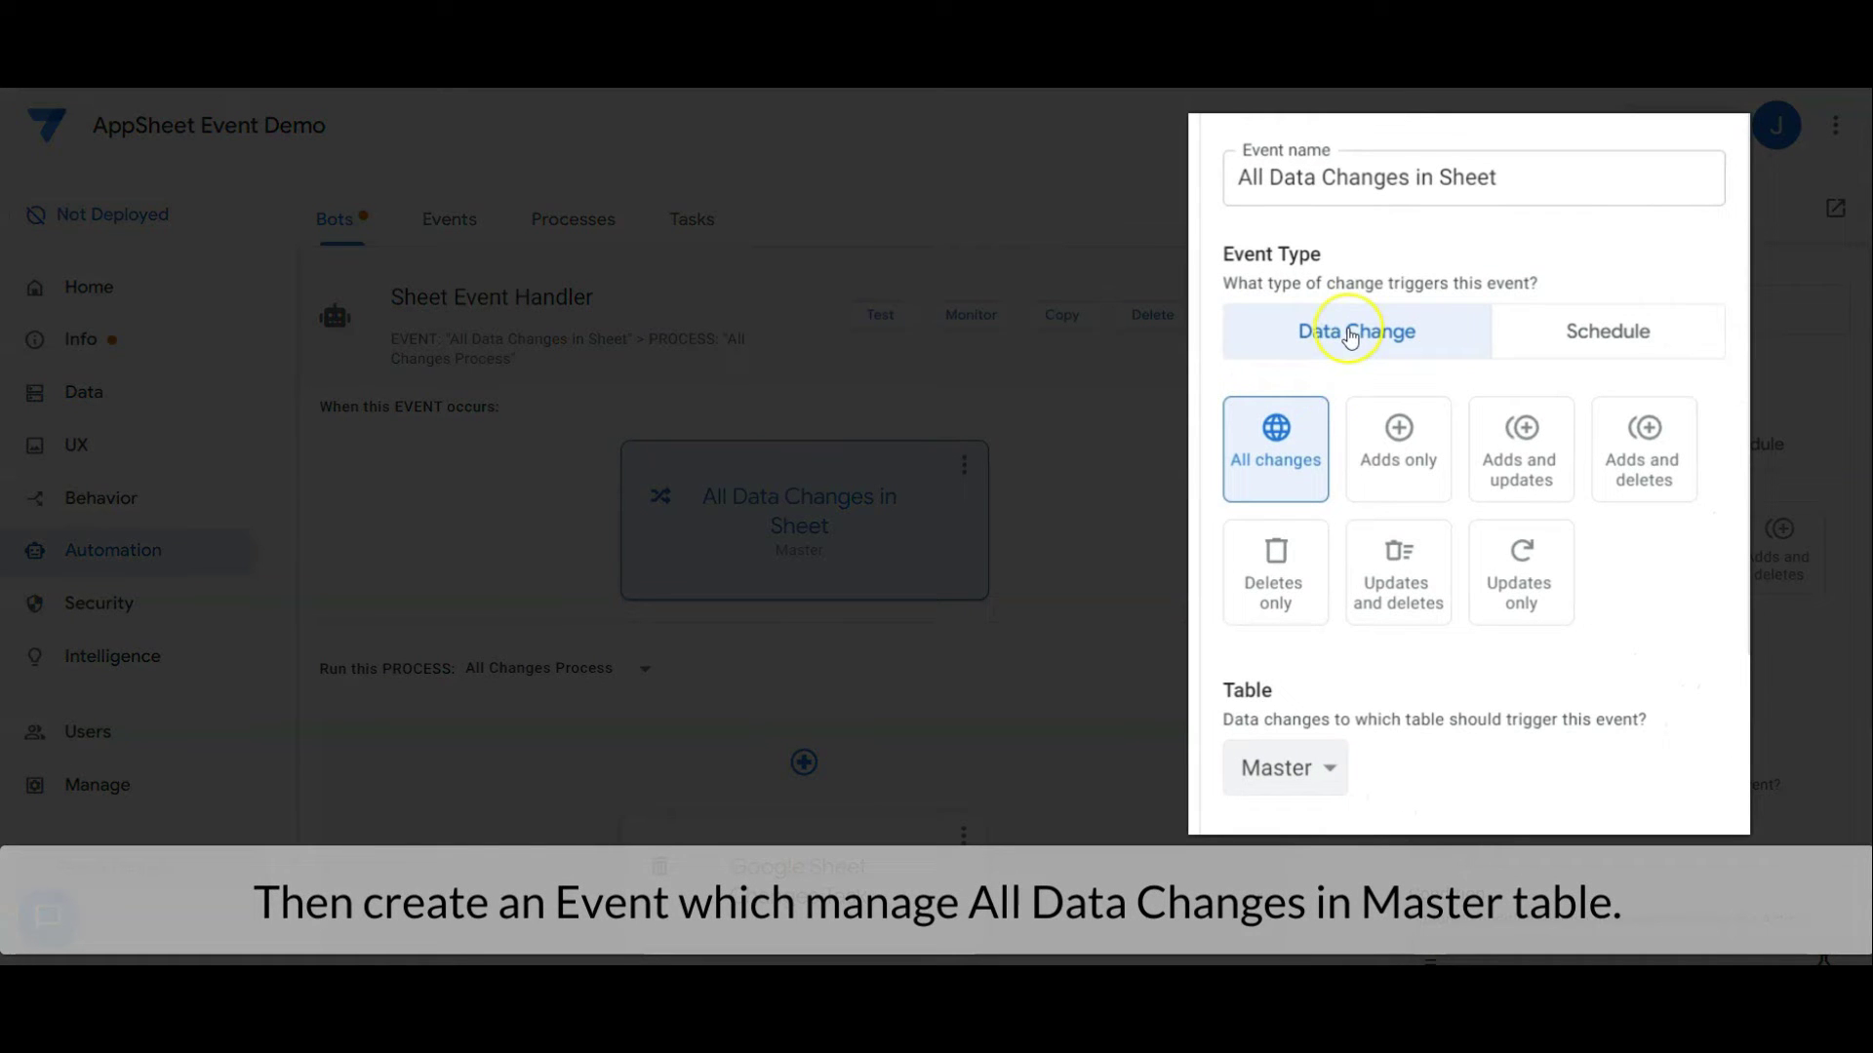
left_click(1311, 430)
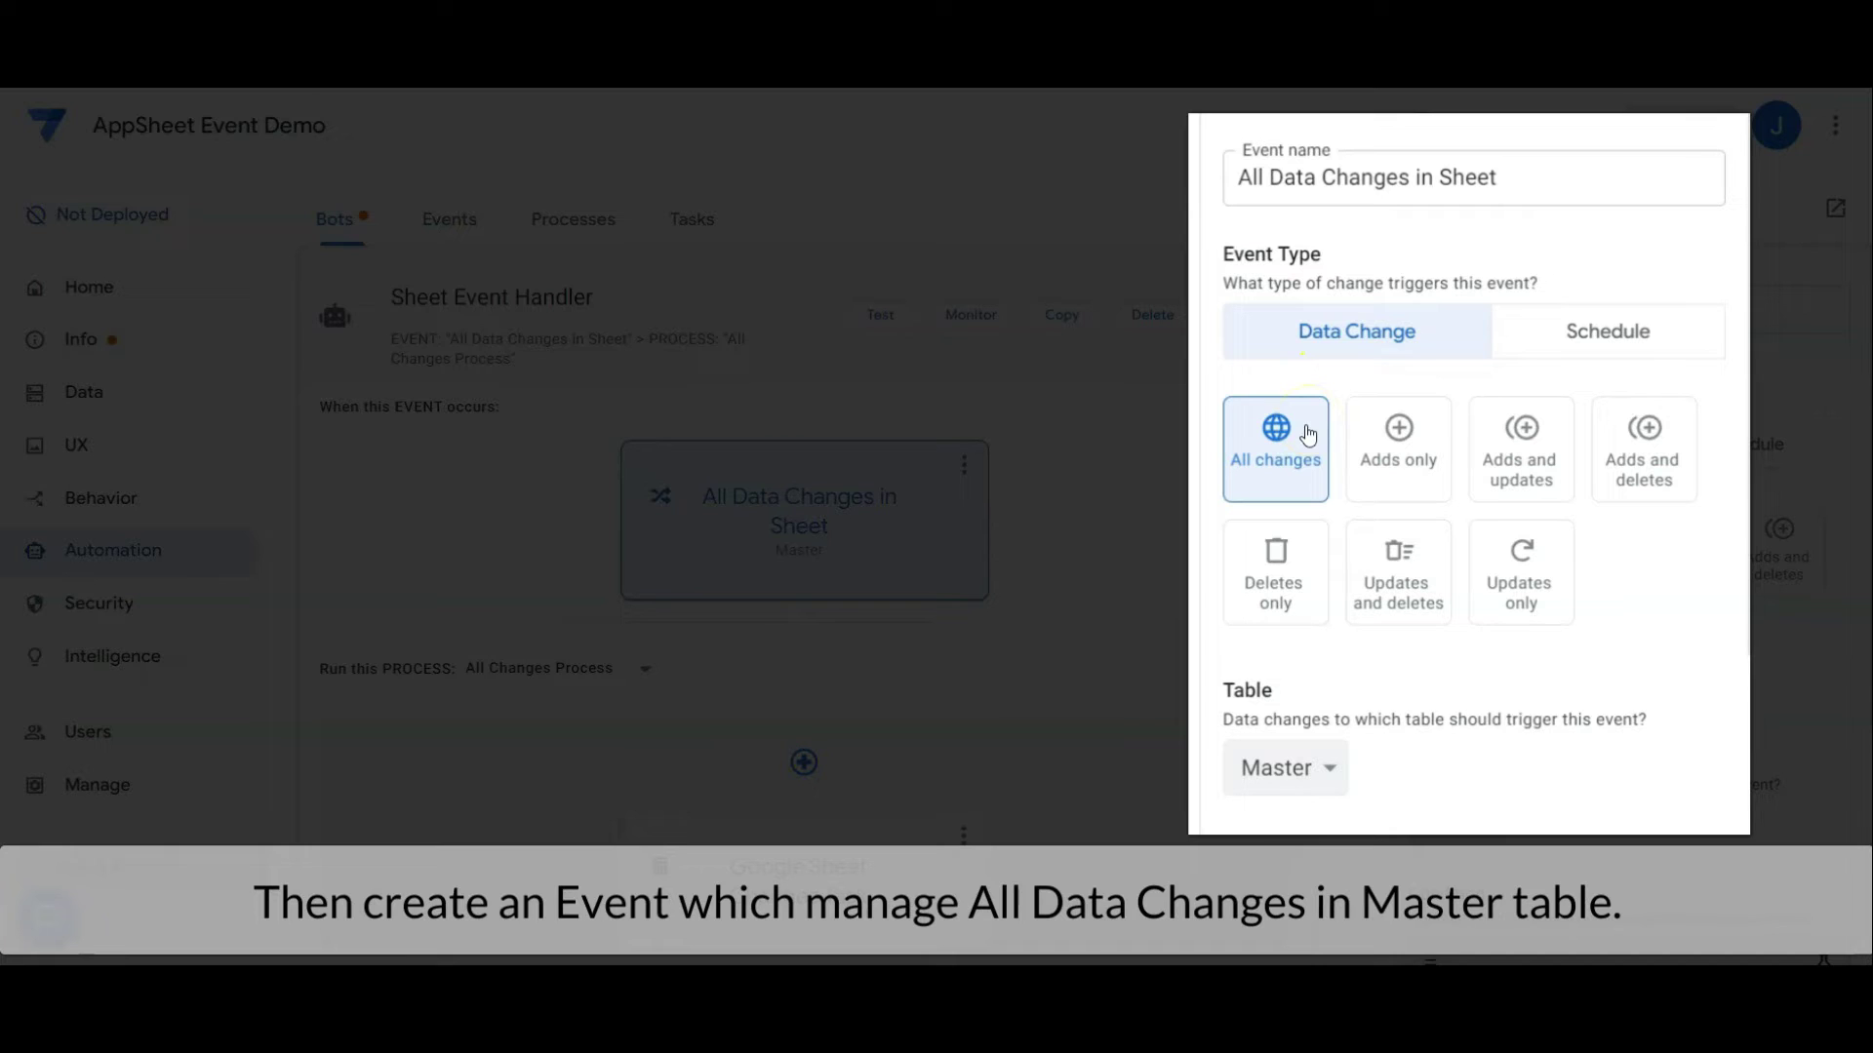
left_click(1432, 450)
scroll(1575, 601, "down", 3)
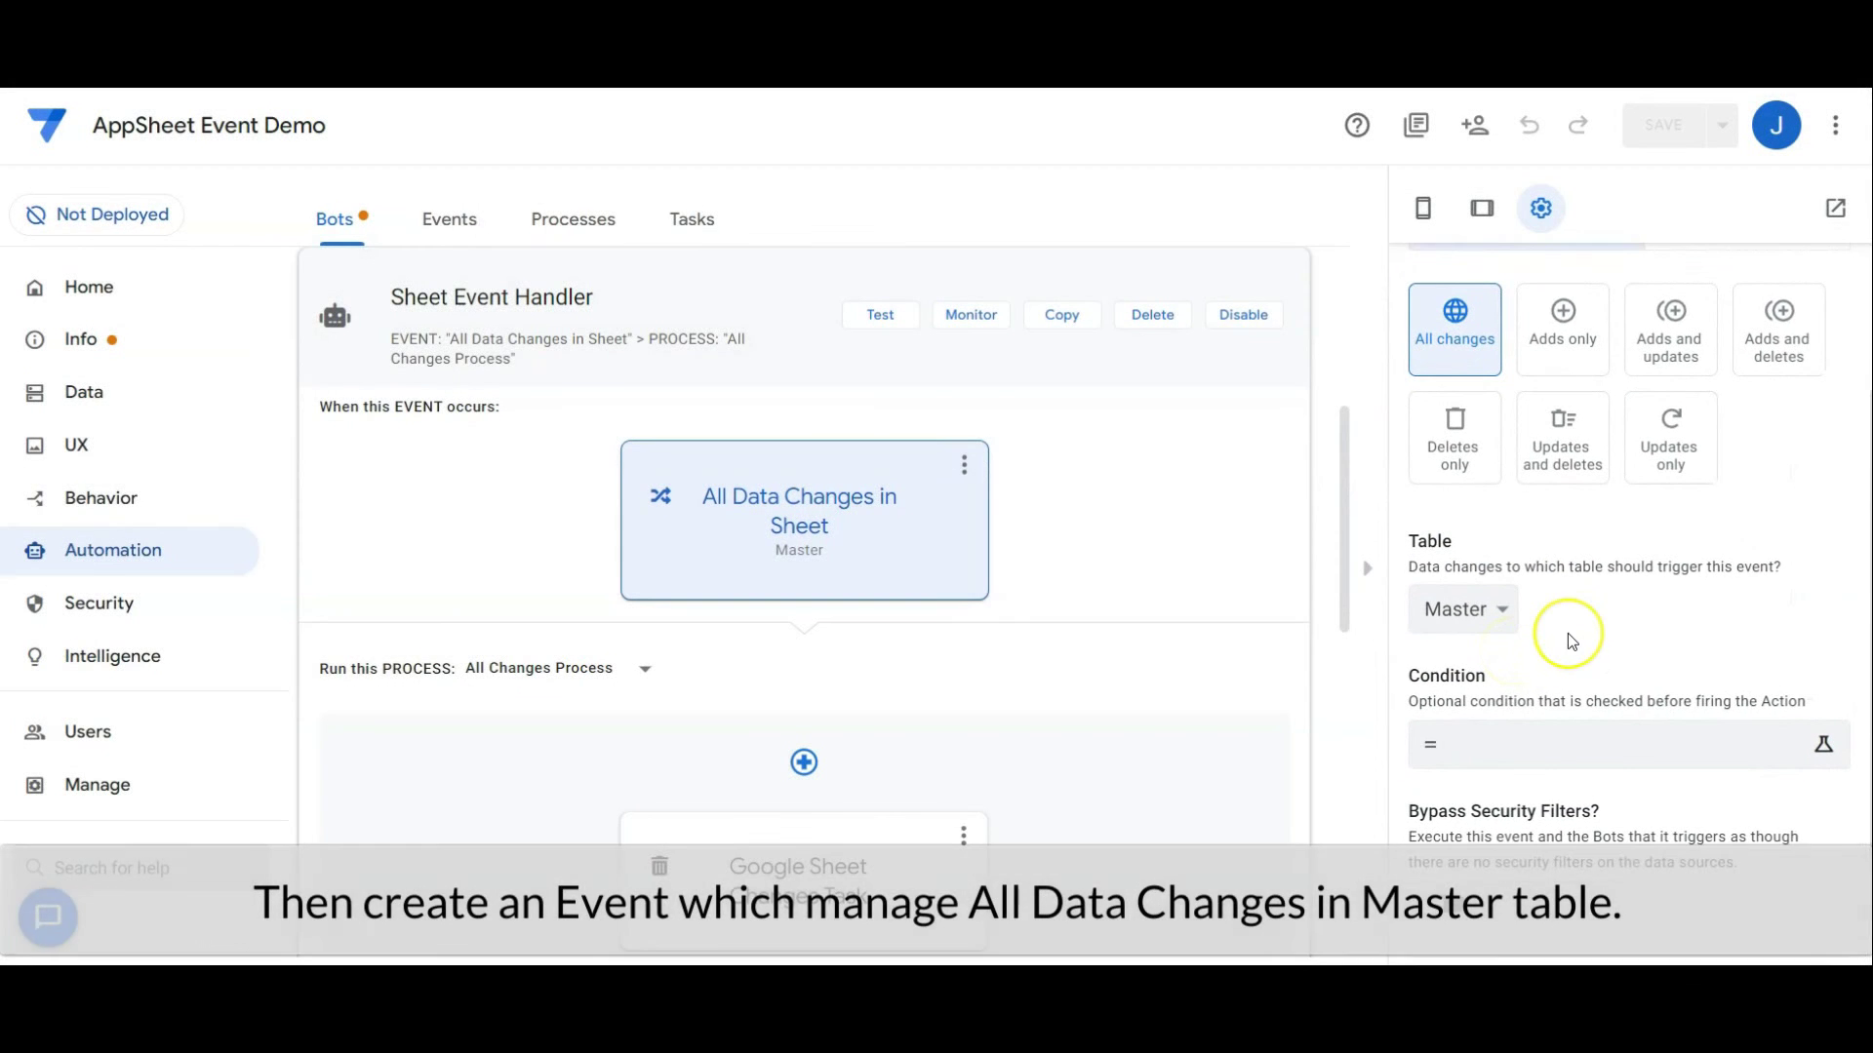
scroll(1121, 648, "down", 3)
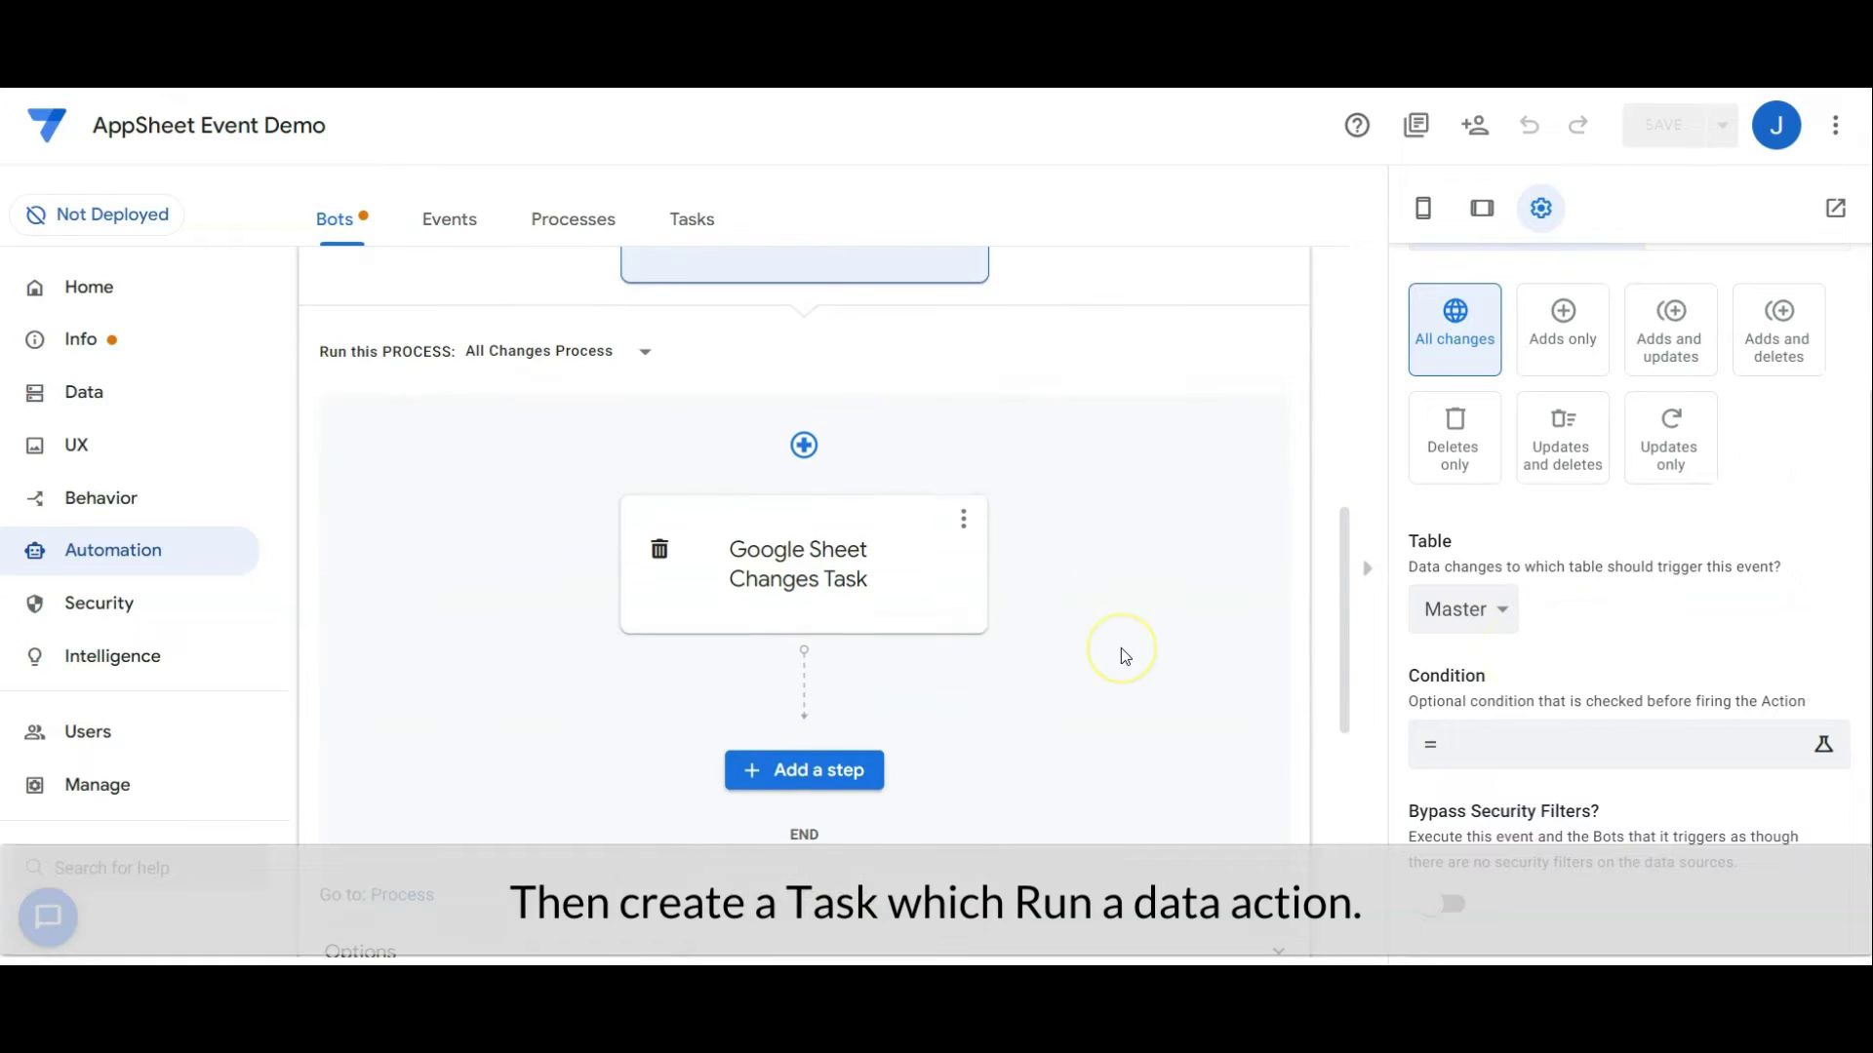
Switch the Google Sheet Changes Task step to Run a task and create New Task 2
scroll(1034, 595, "down", 1)
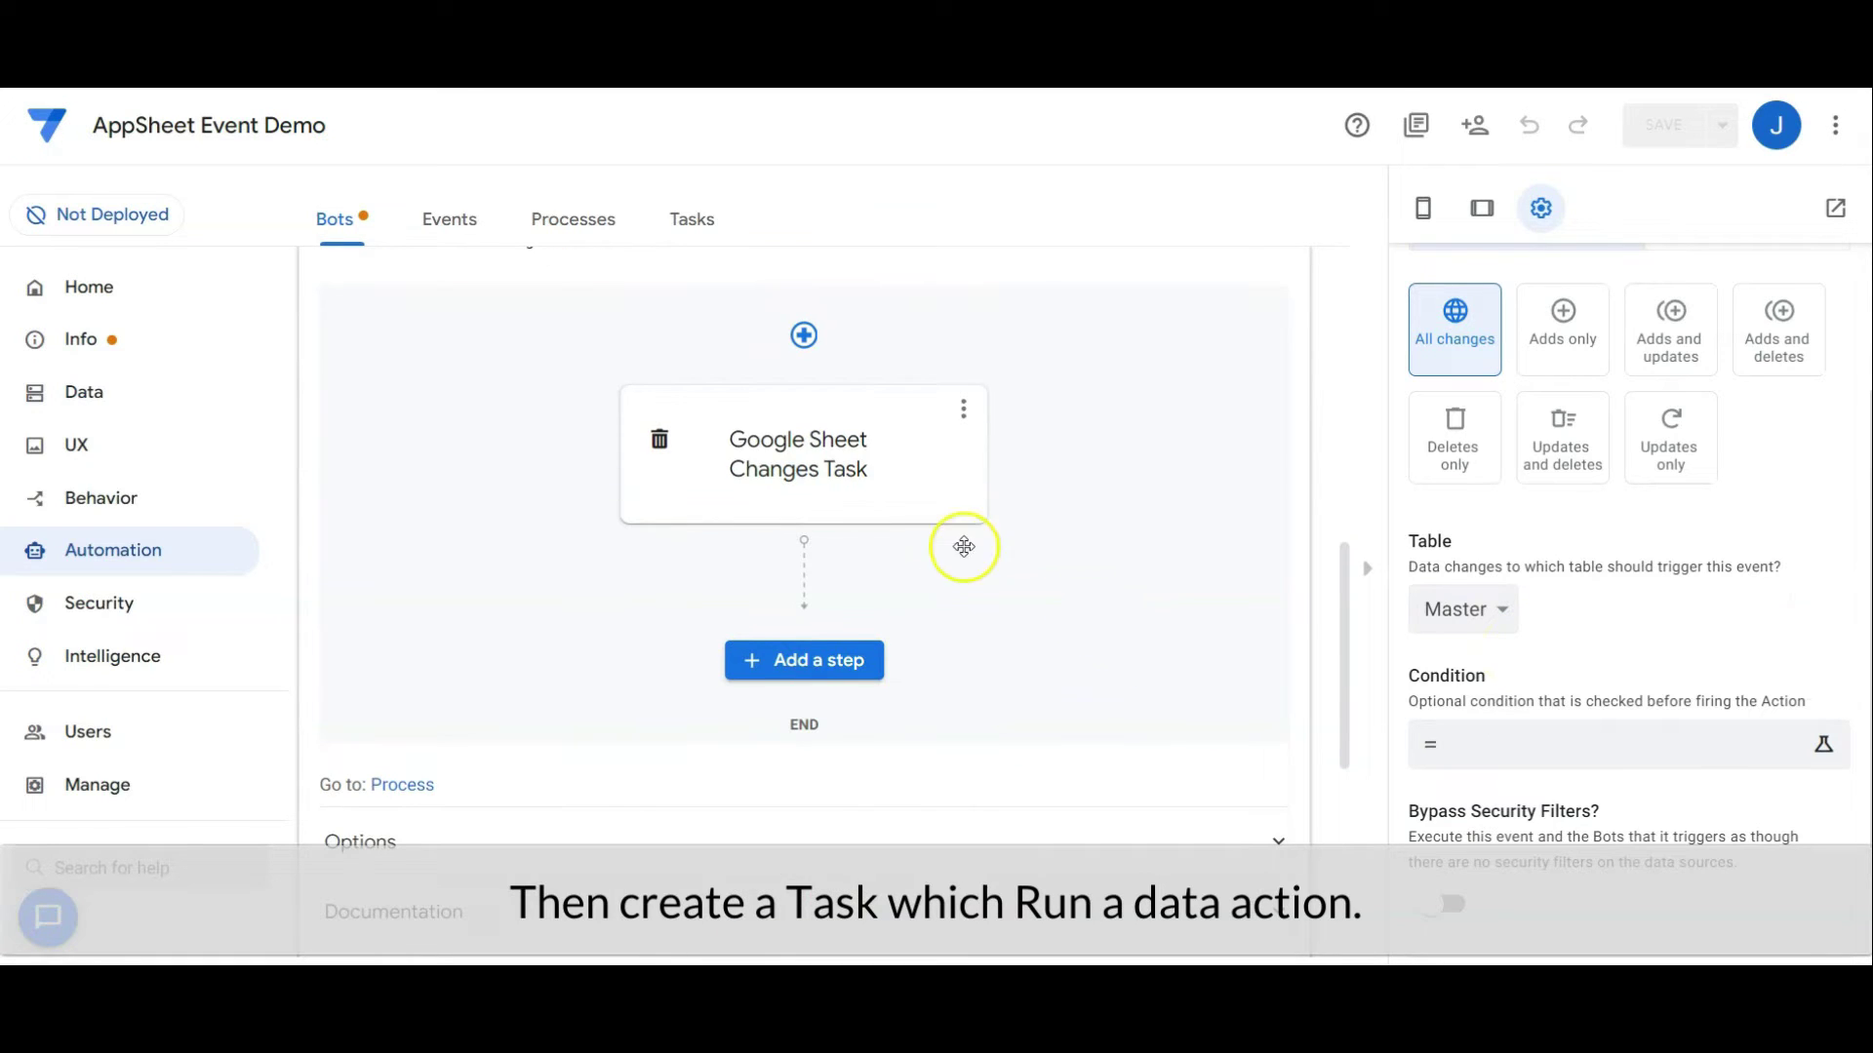
left_click(860, 466)
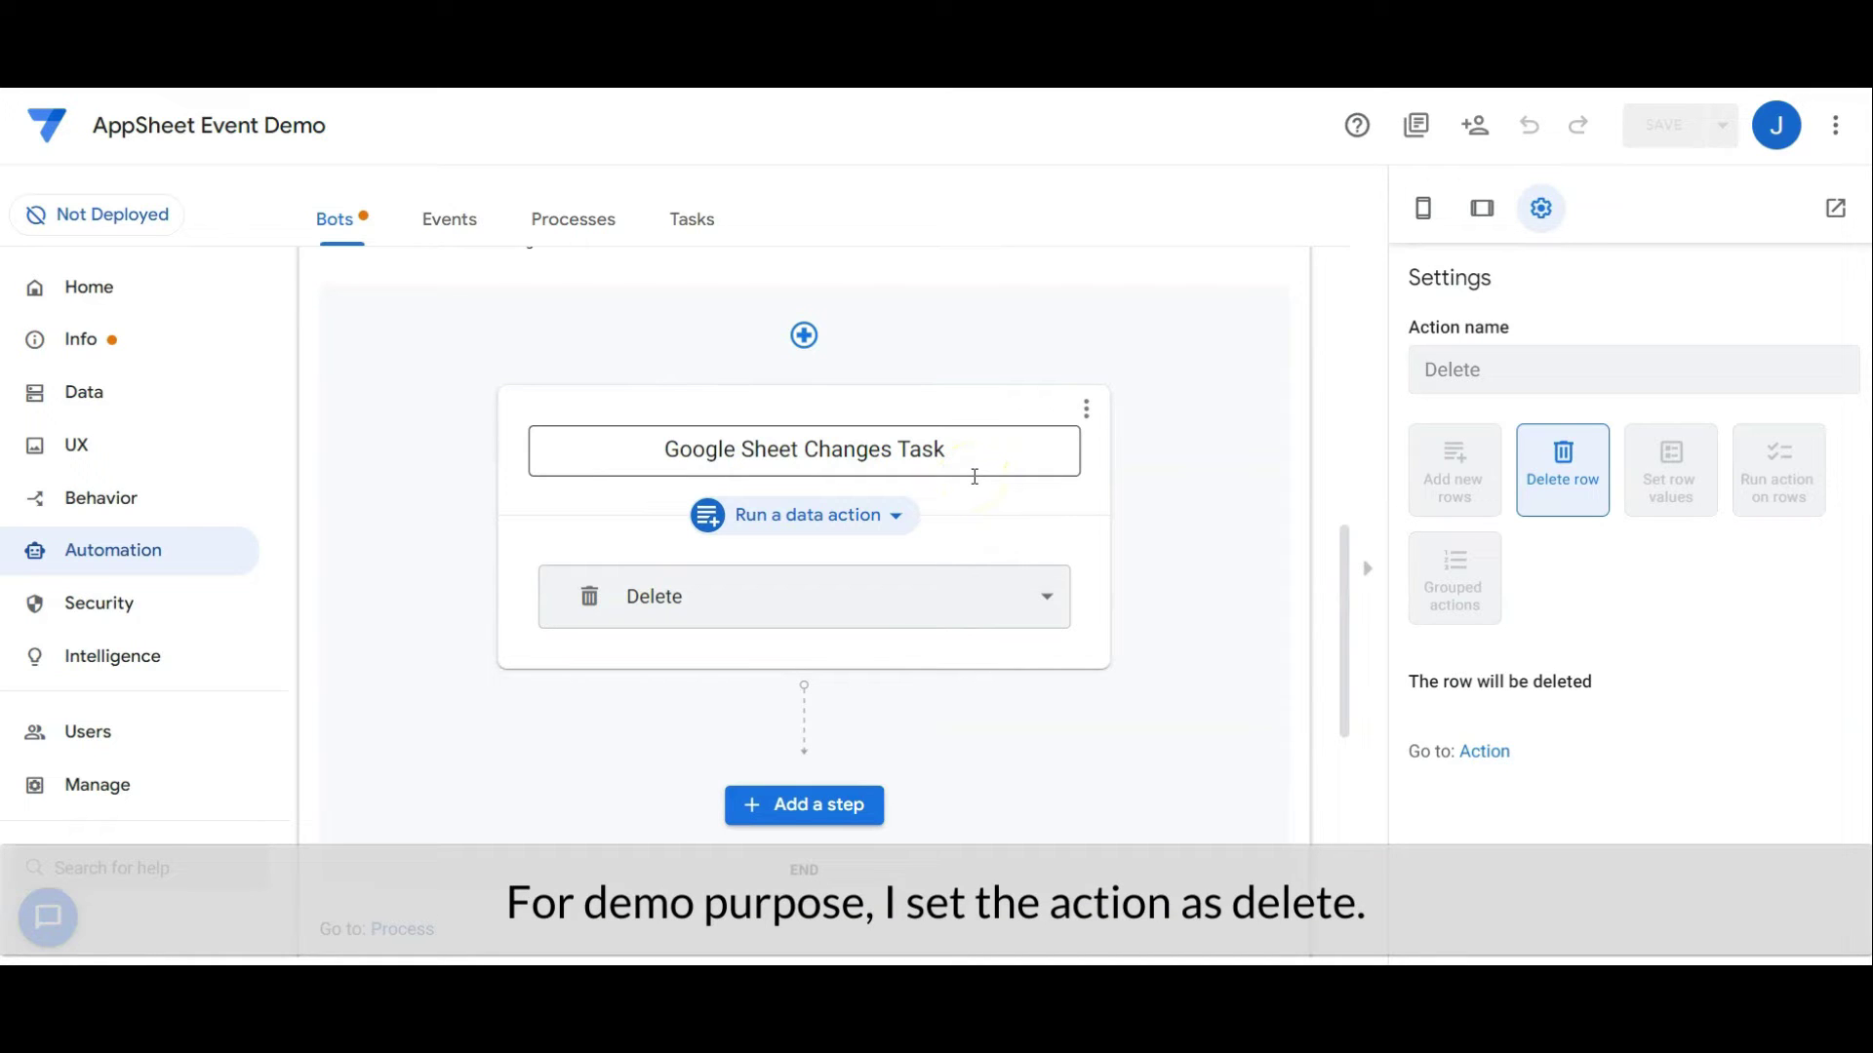
left_click(898, 517)
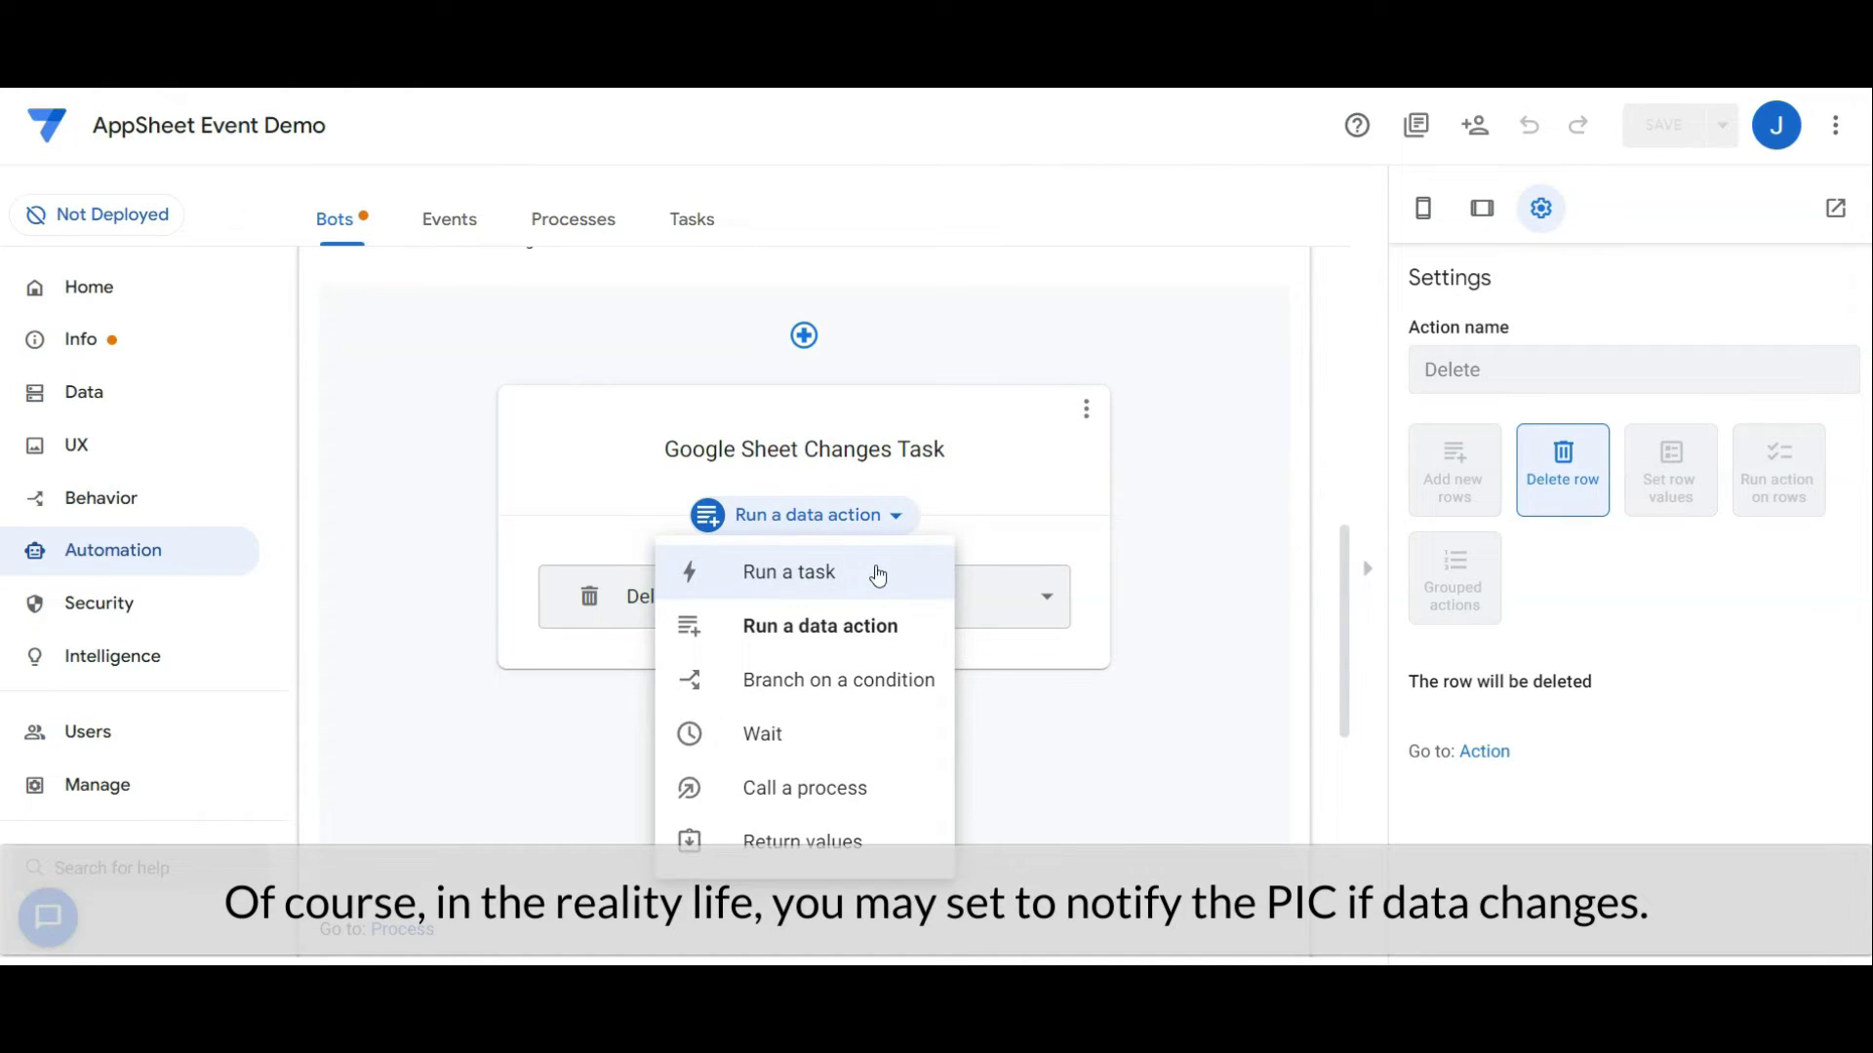
left_click(878, 574)
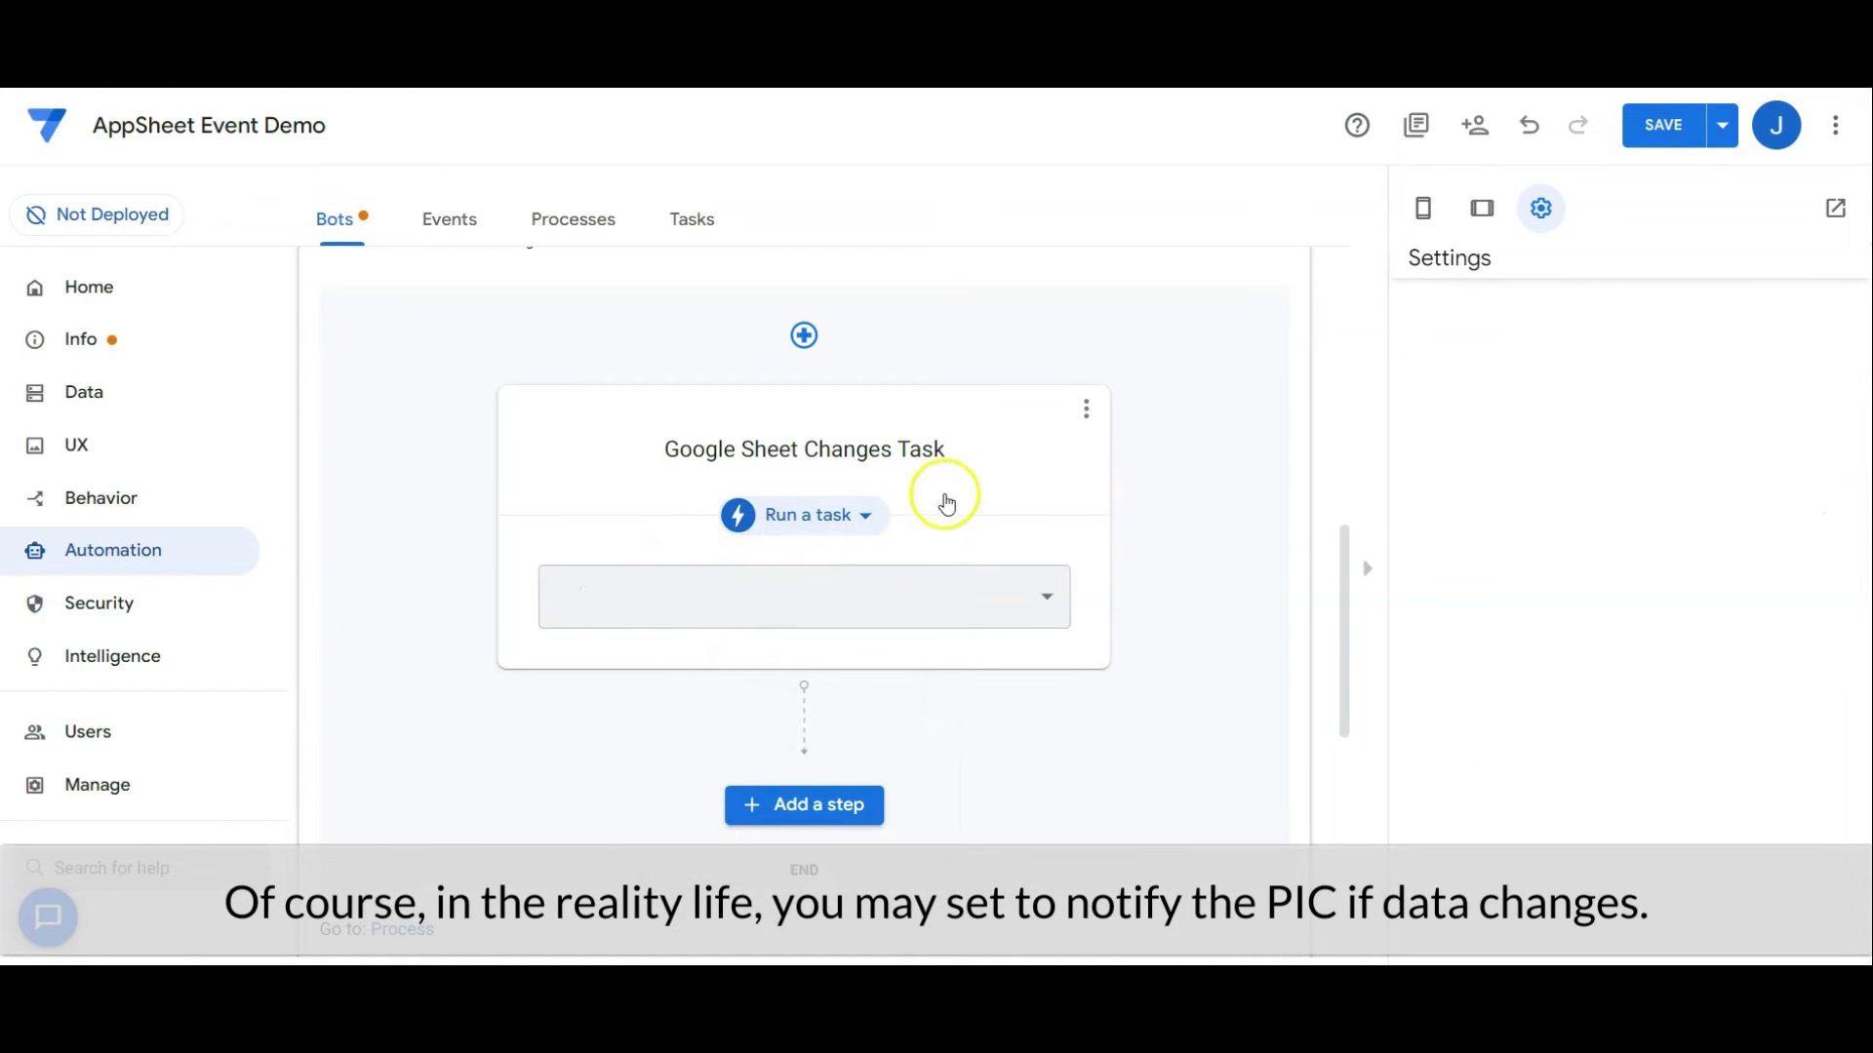
left_click(1019, 594)
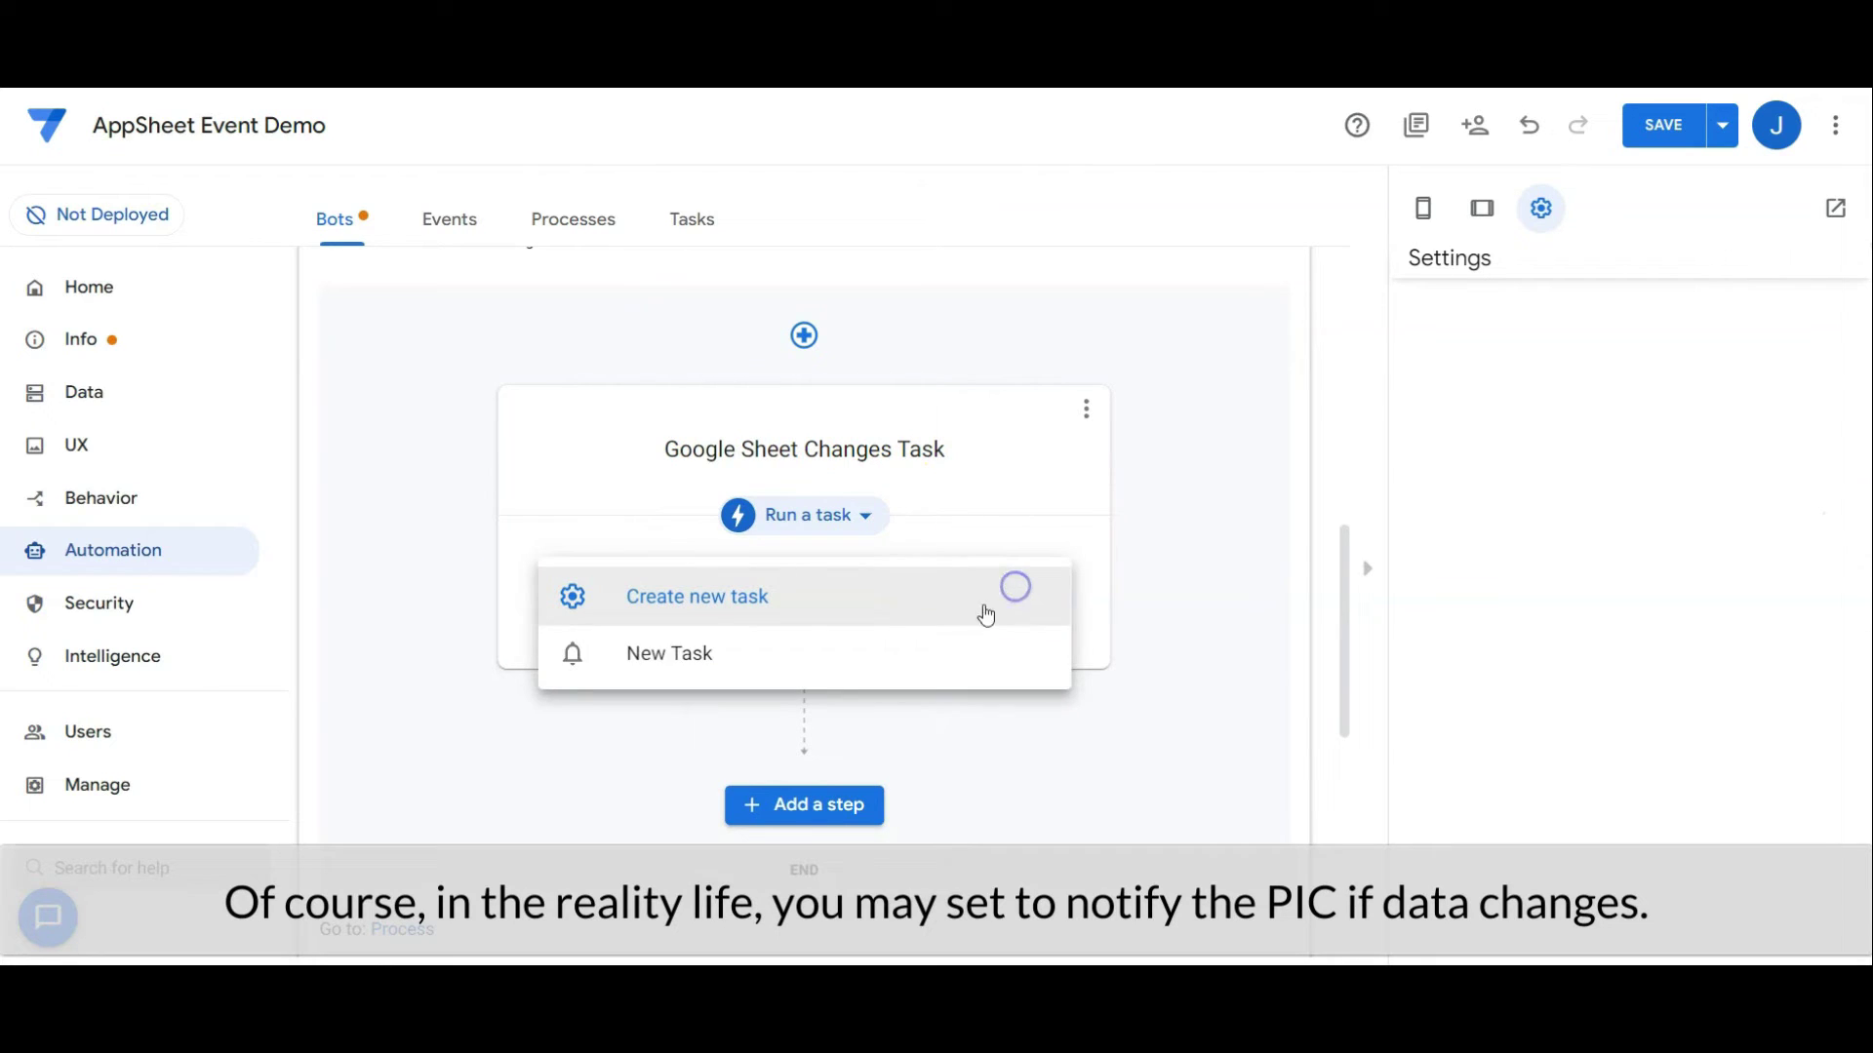
left_click(876, 598)
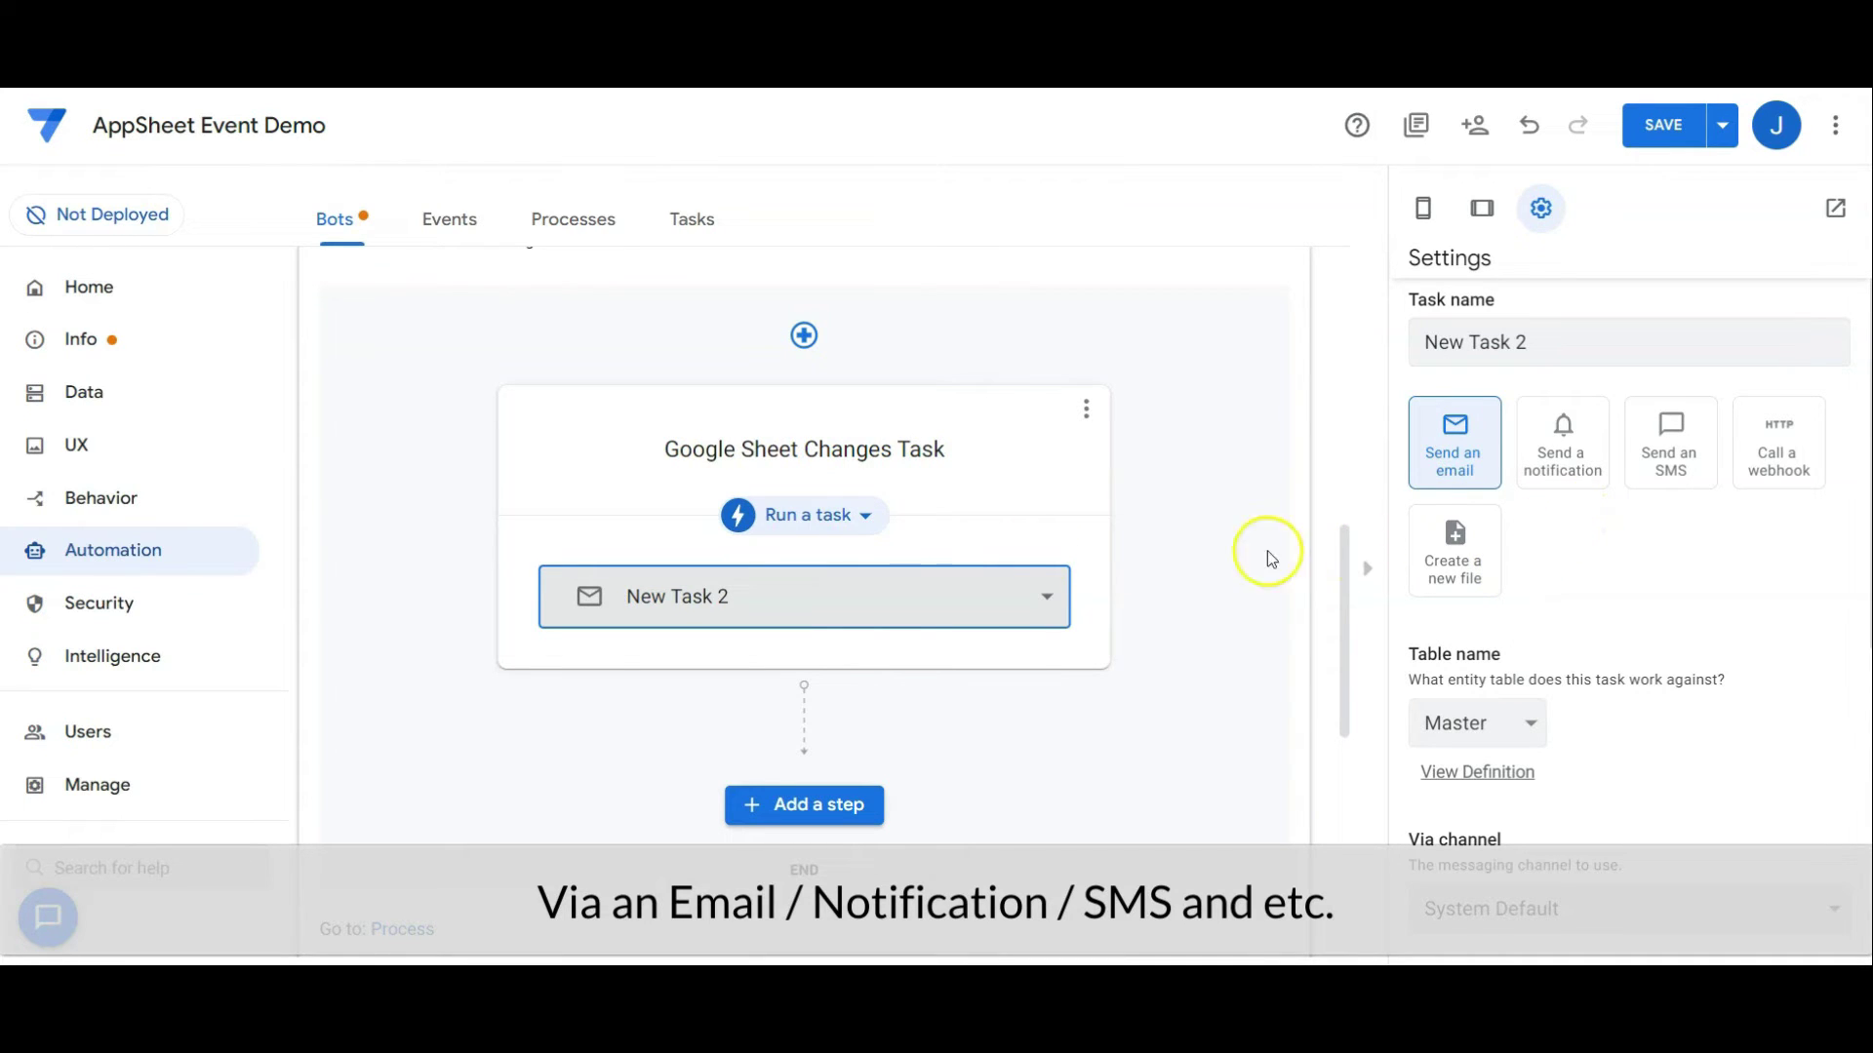
Change the step back to Run a data action with the Delete action
left_click(865, 514)
left_click(846, 611)
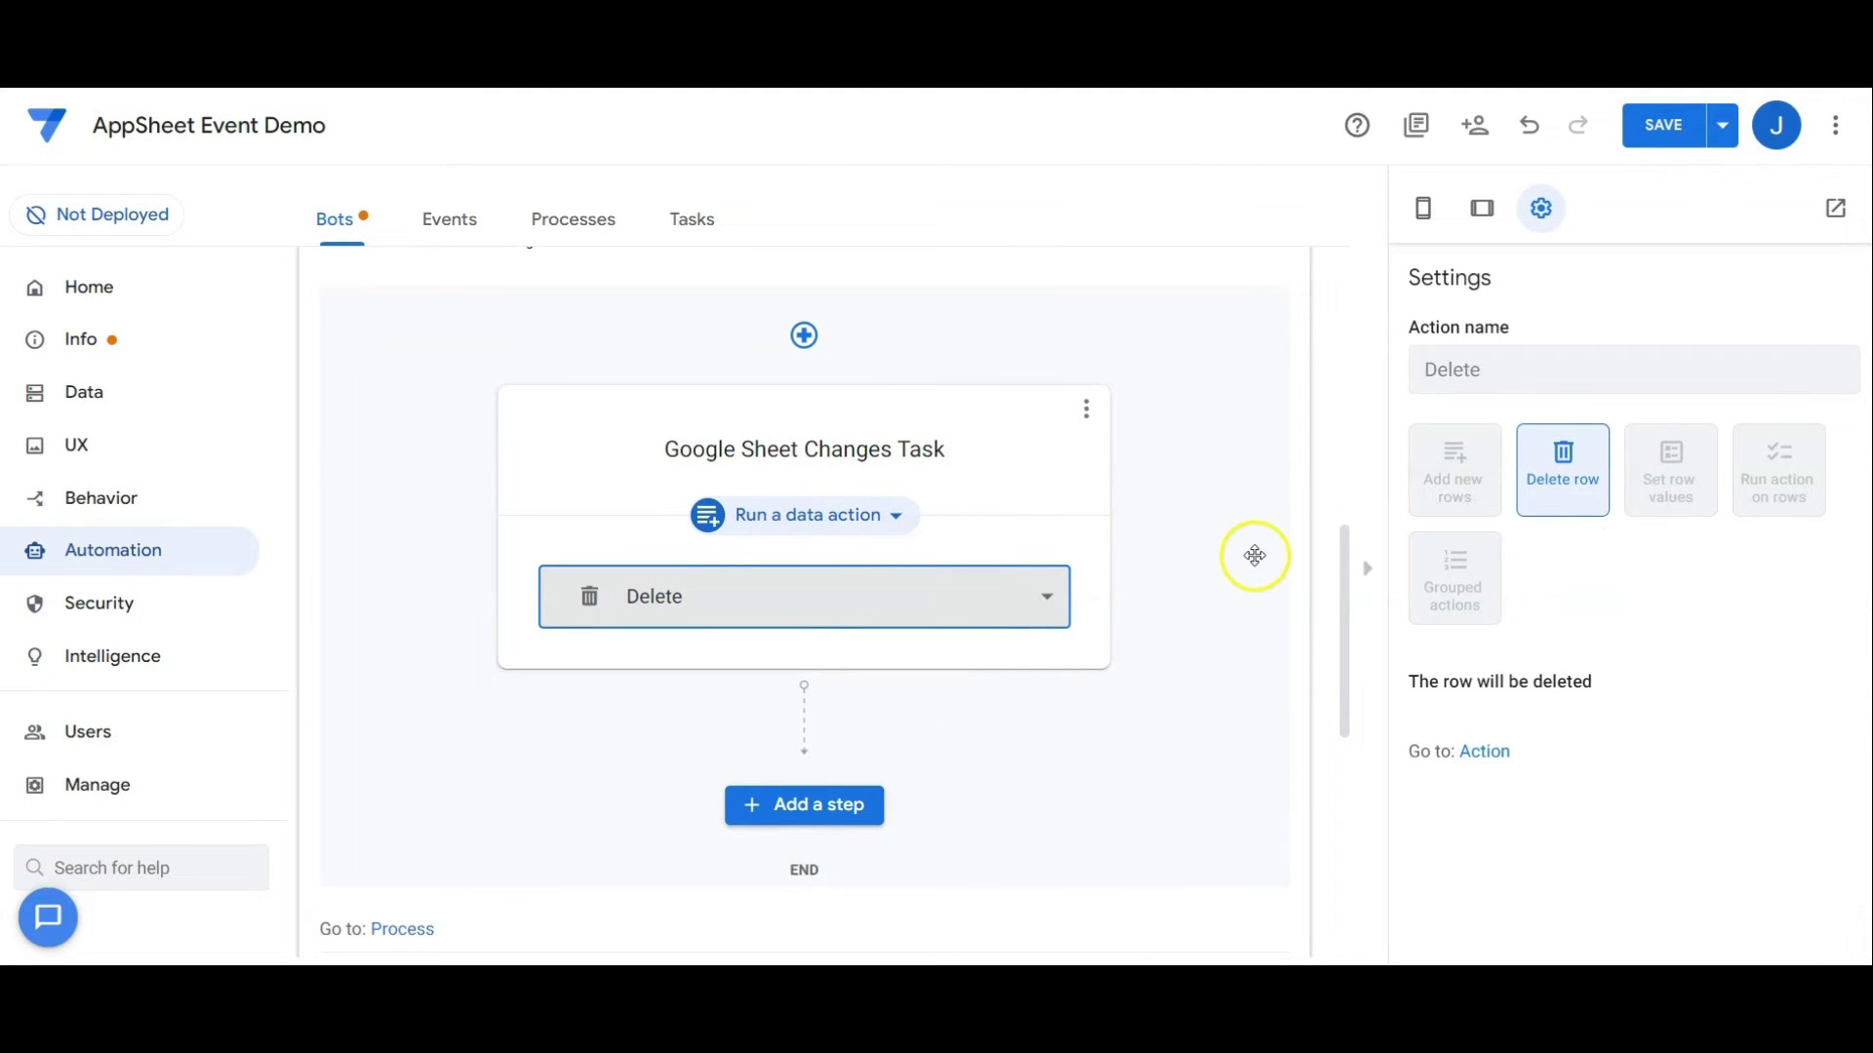
left_click_drag(1345, 656, 1346, 652)
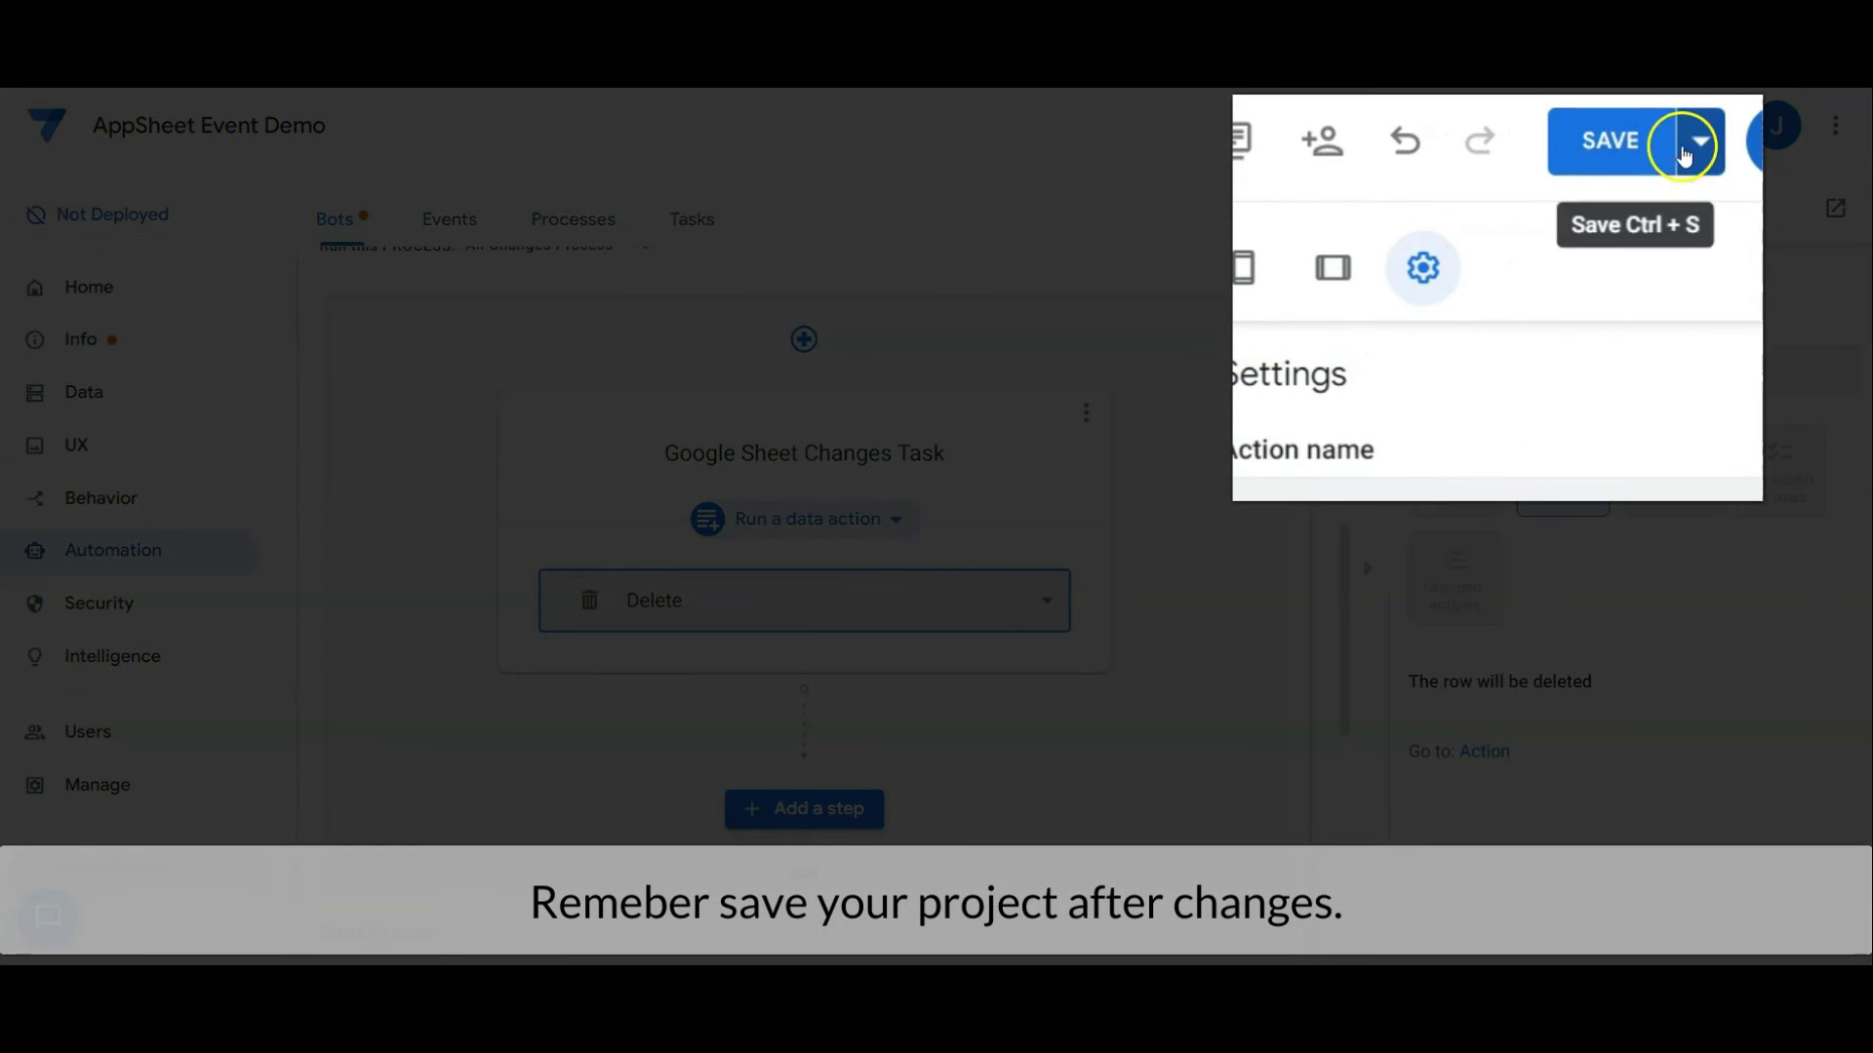
Save the AppSheet project using Save & verify data
left_click(1684, 155)
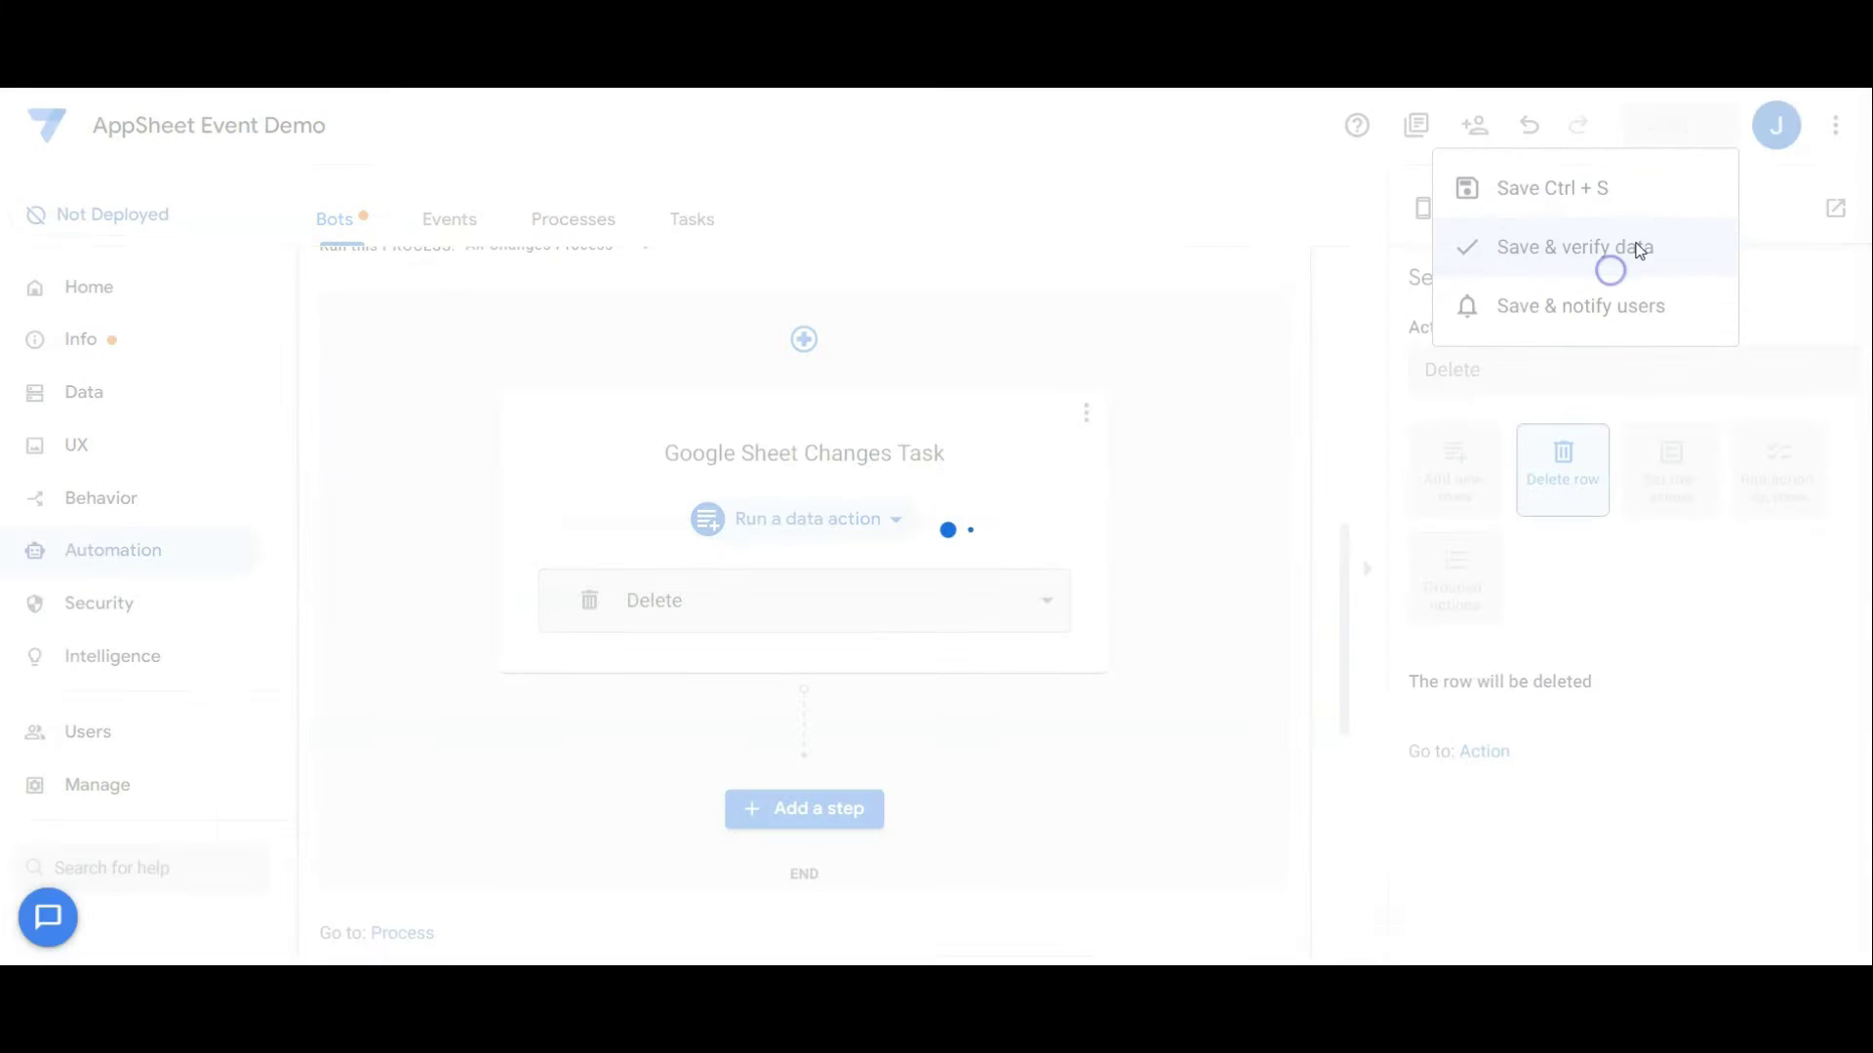
left_click(1608, 256)
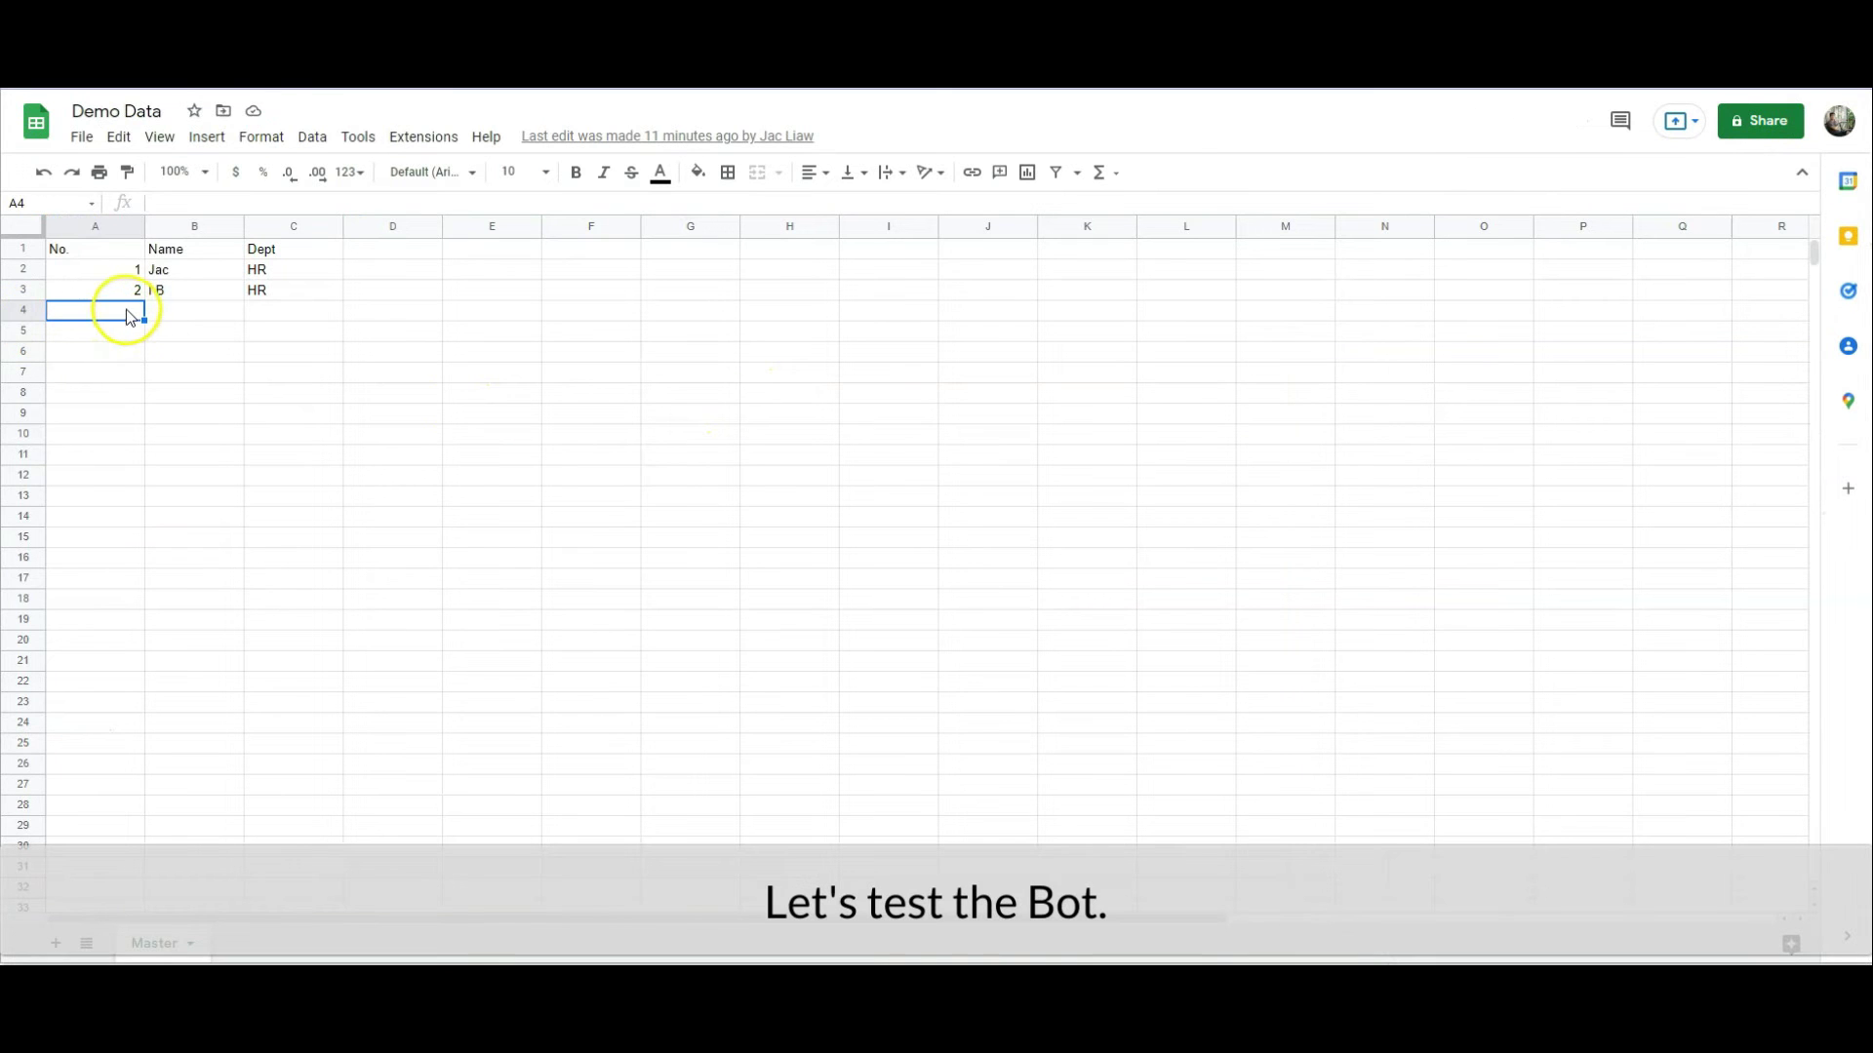
Enter a new row 4 with No. 3, a person's name and Dept IT
type("3")
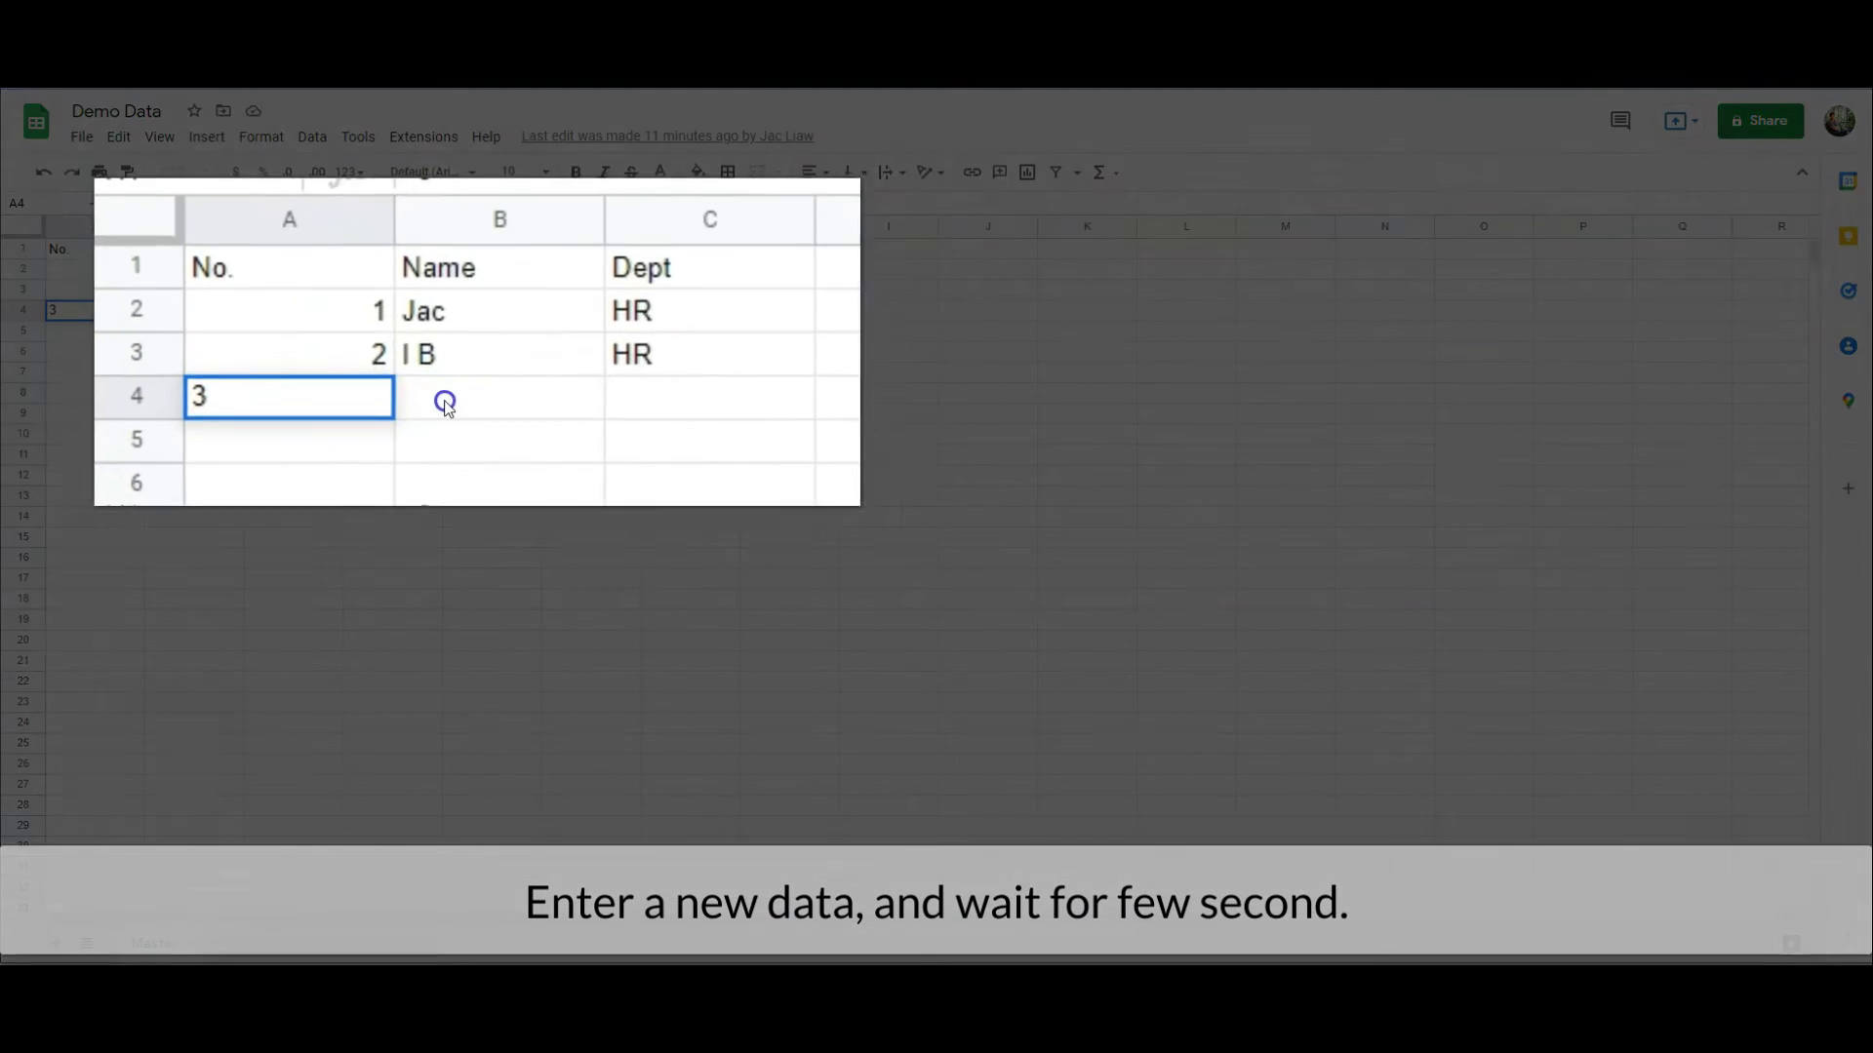
left_click(445, 401)
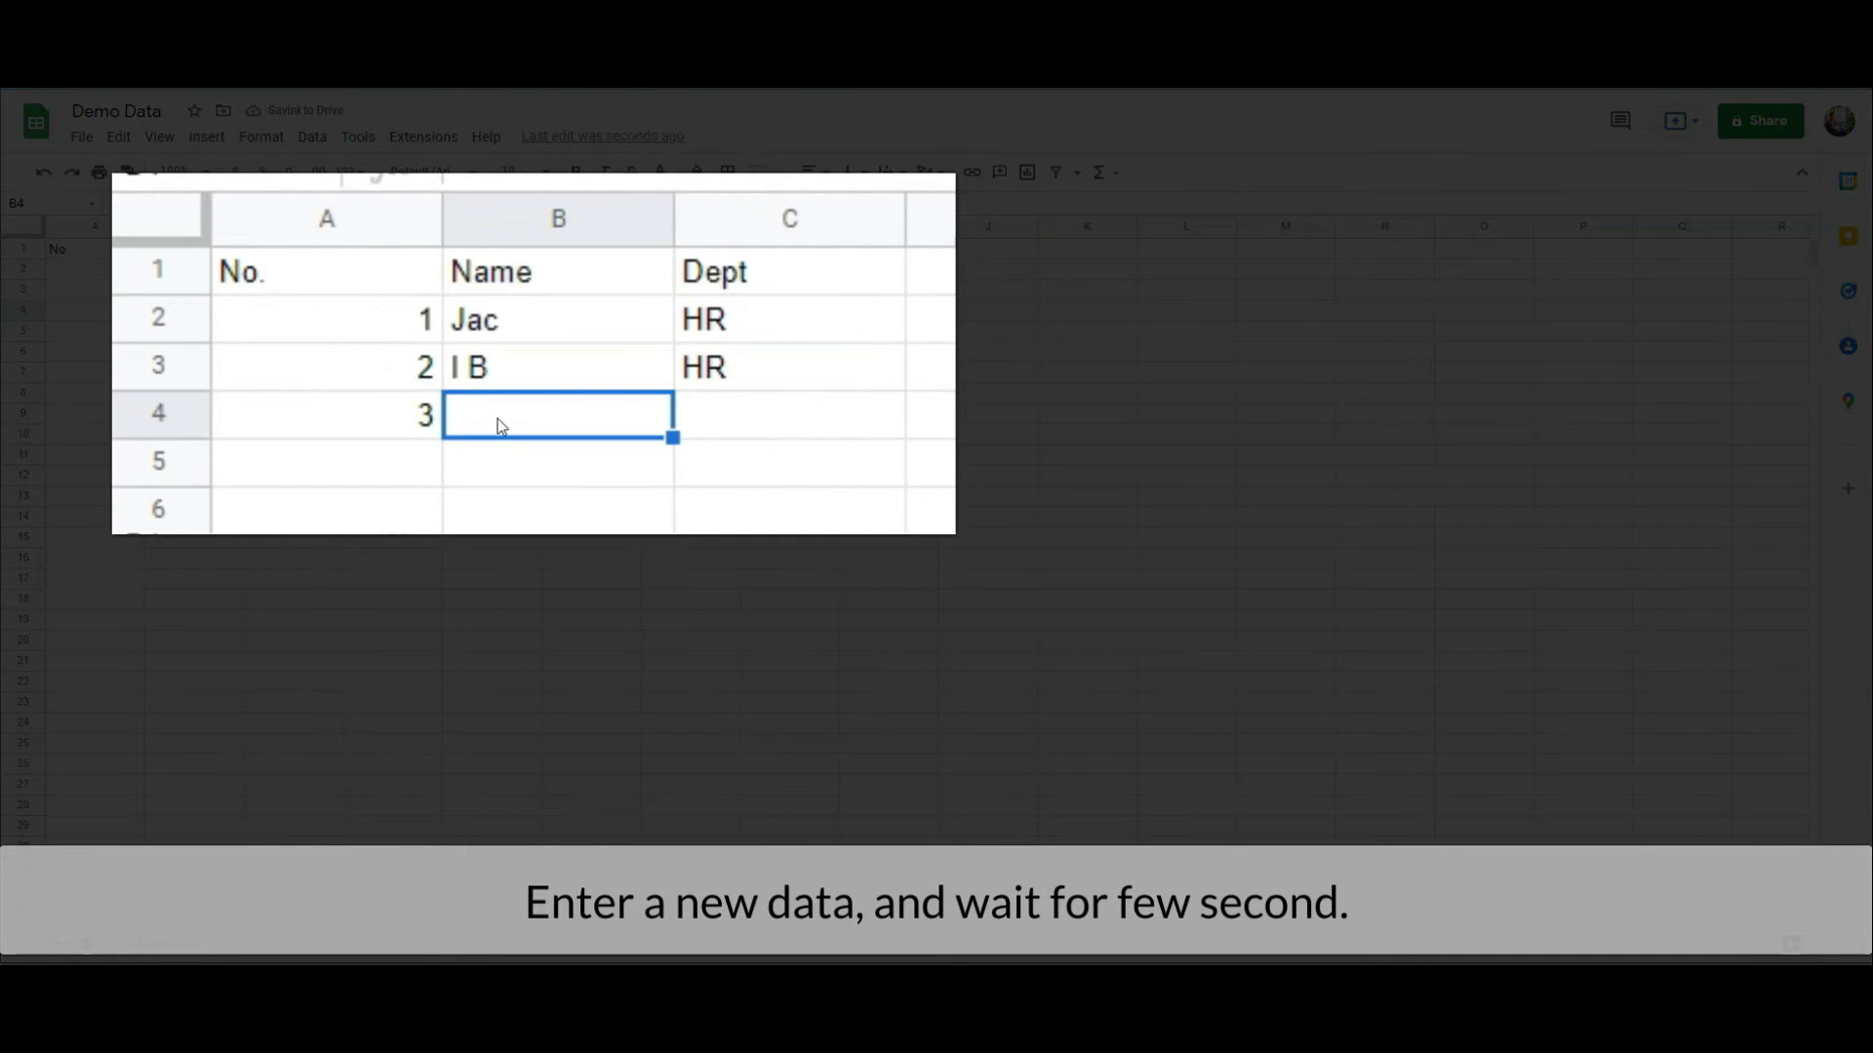
type("Alice")
key("Tab")
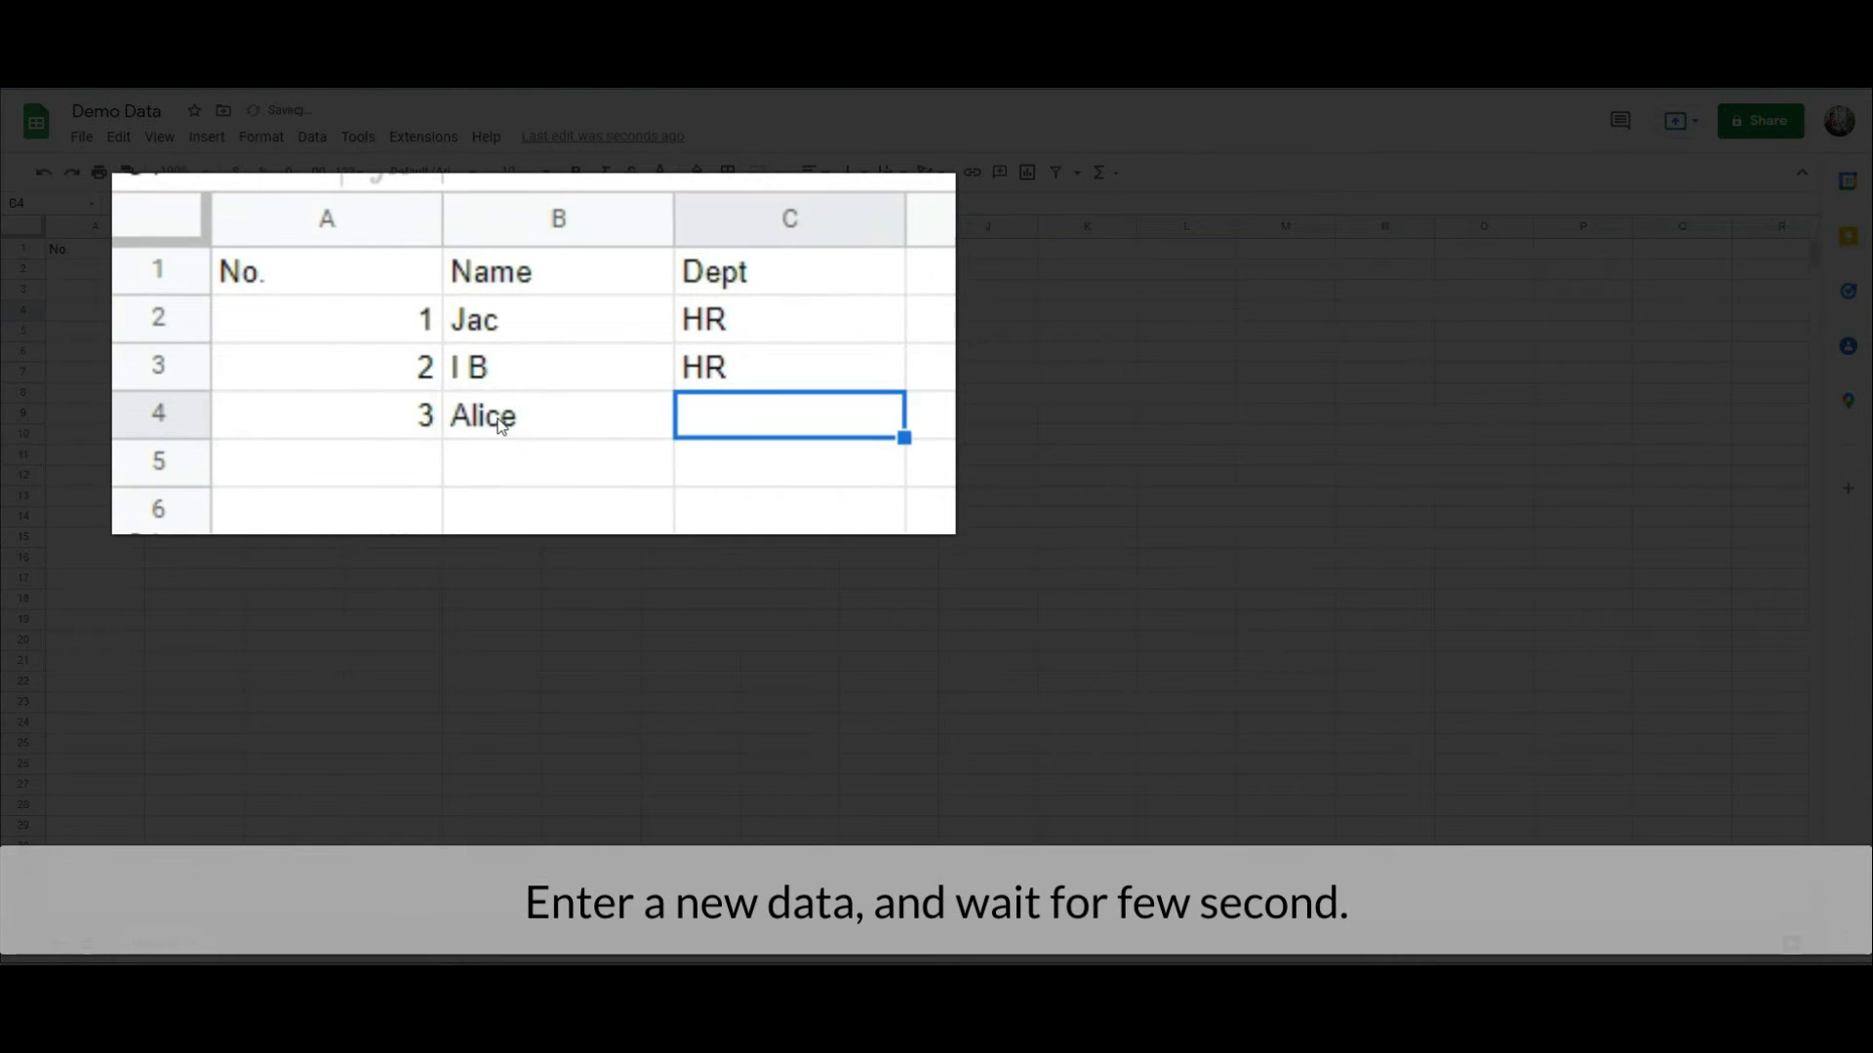
type("IT")
key("Return")
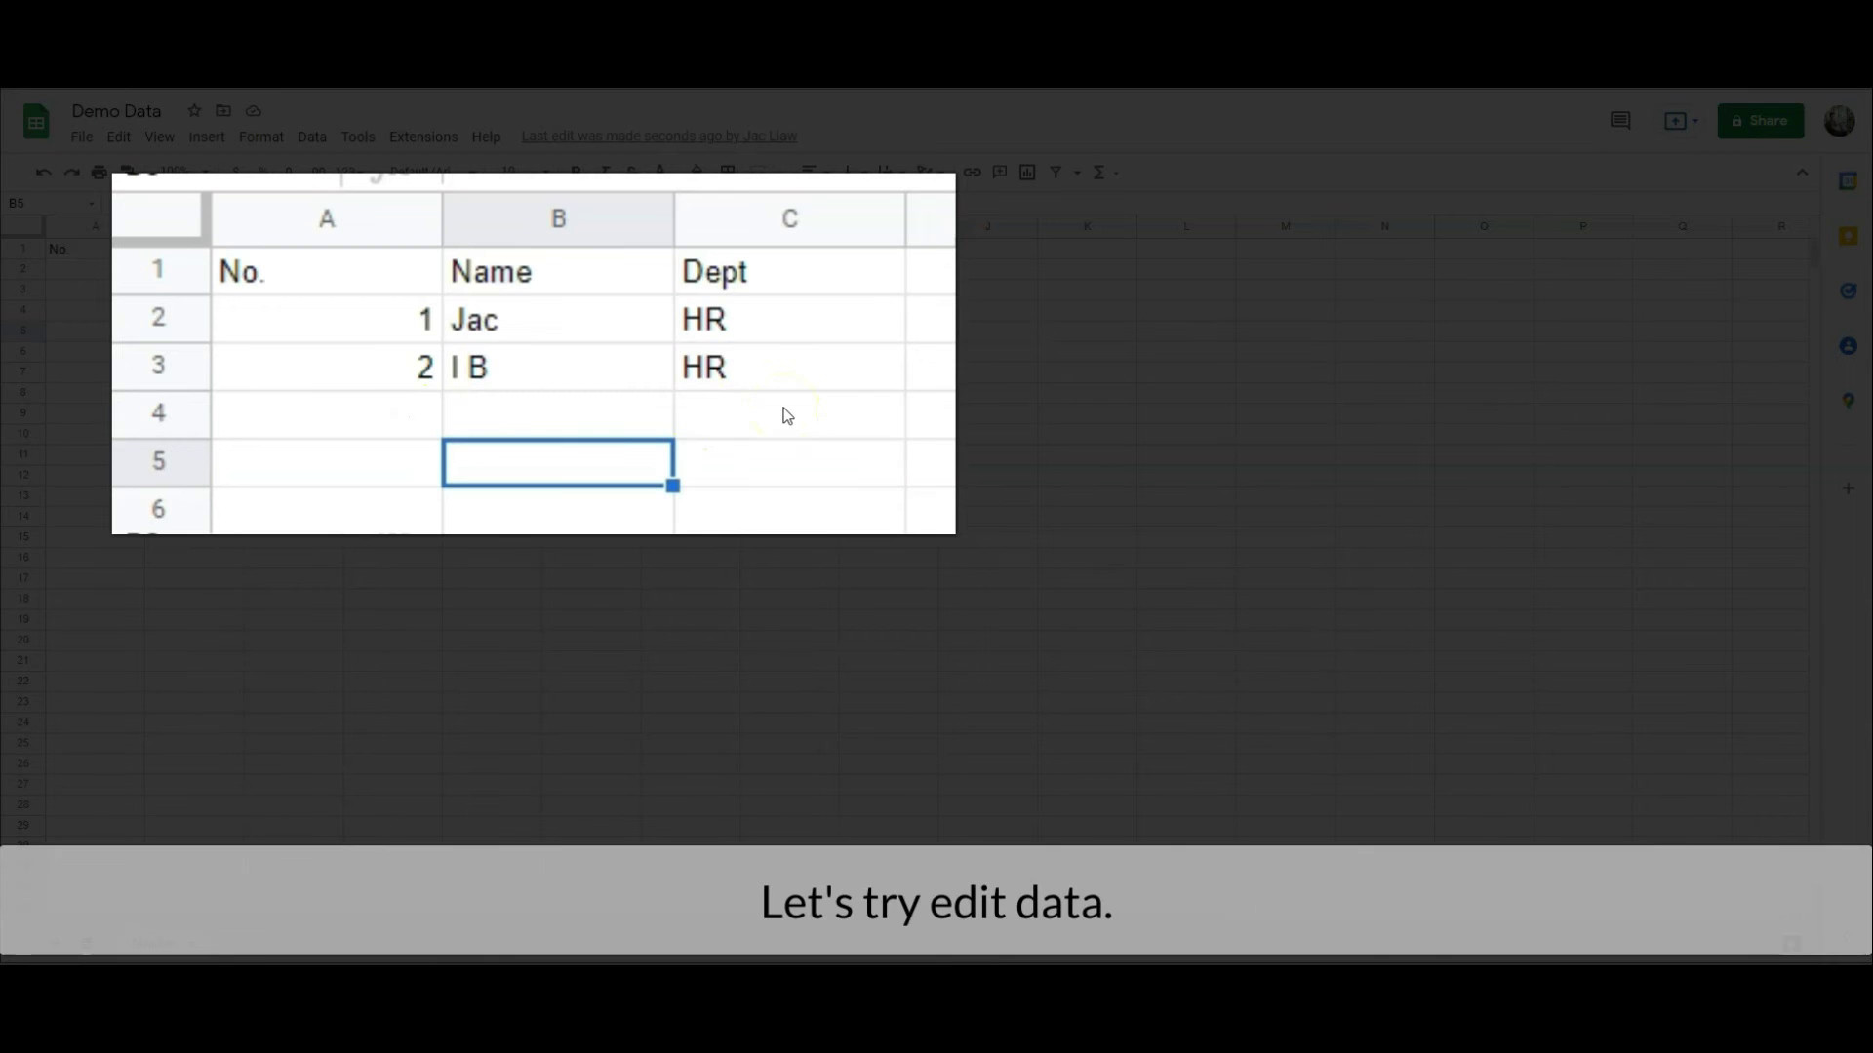
Append a surname to the first entry's name in B2, then select B4
double_click(558, 331)
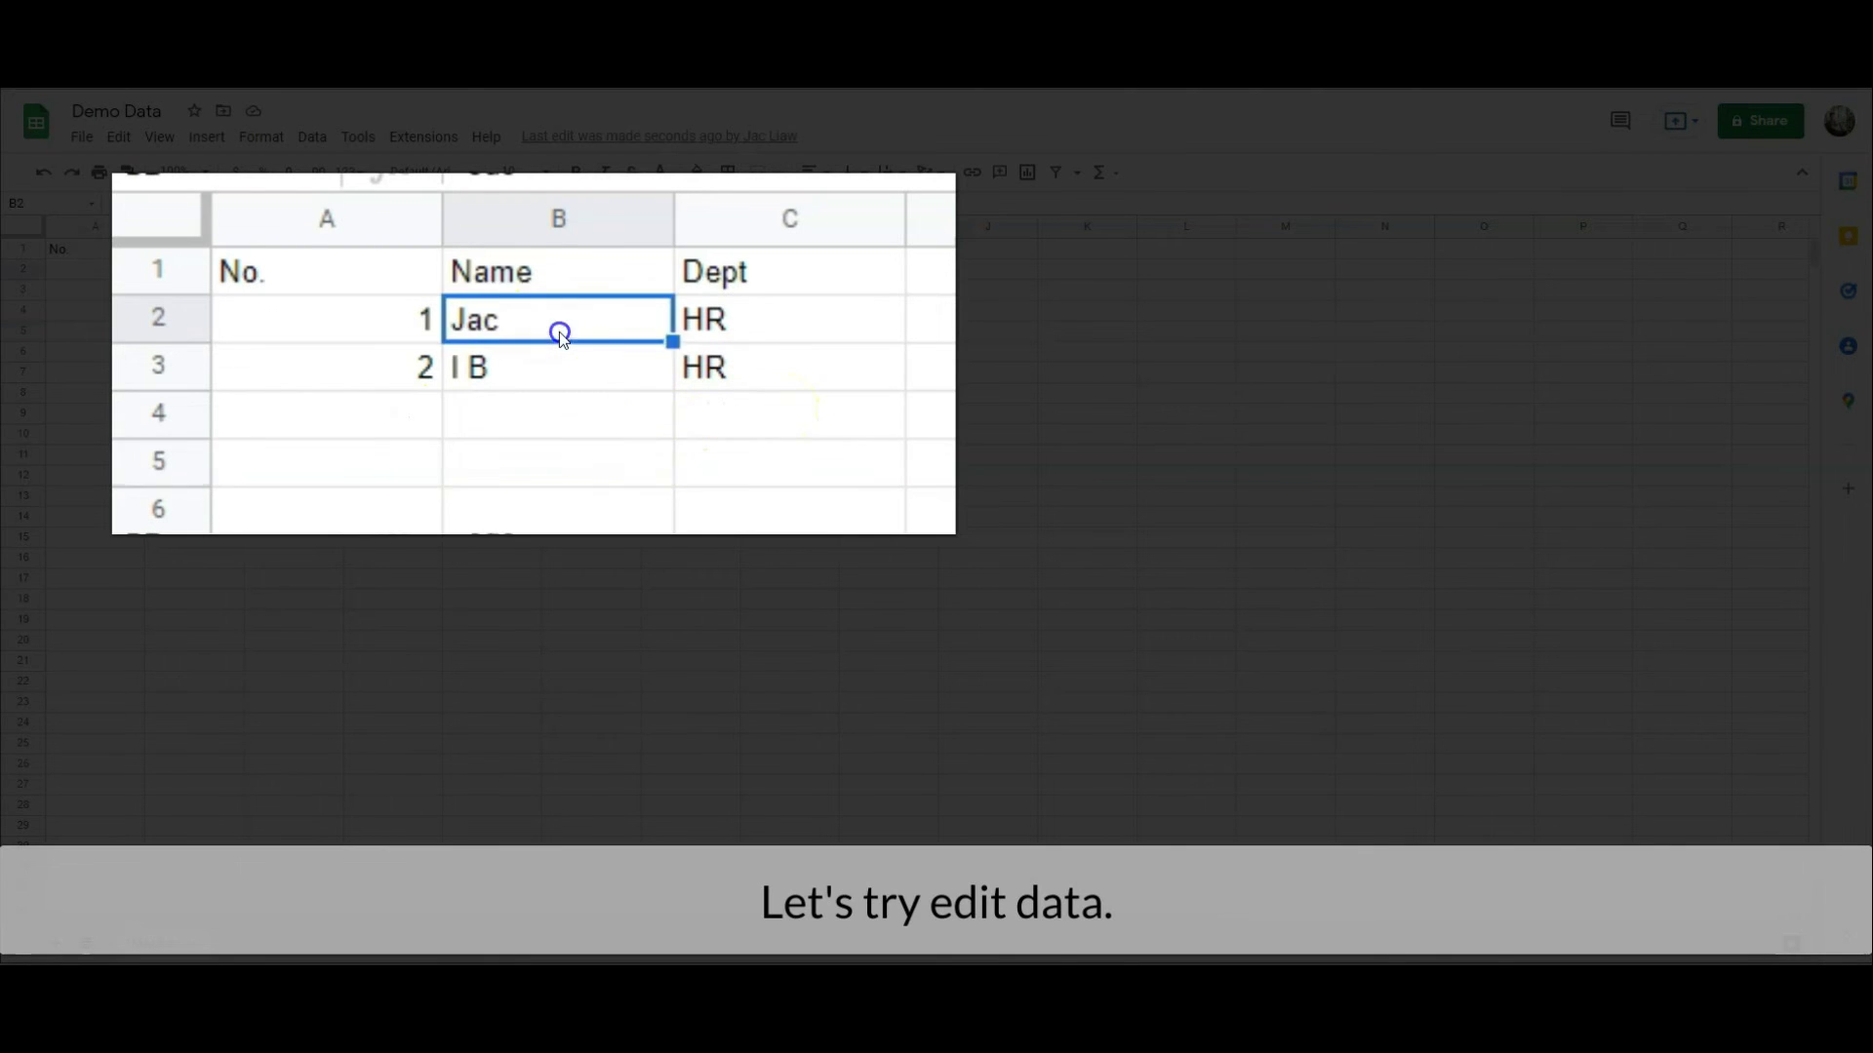
type("Liaw")
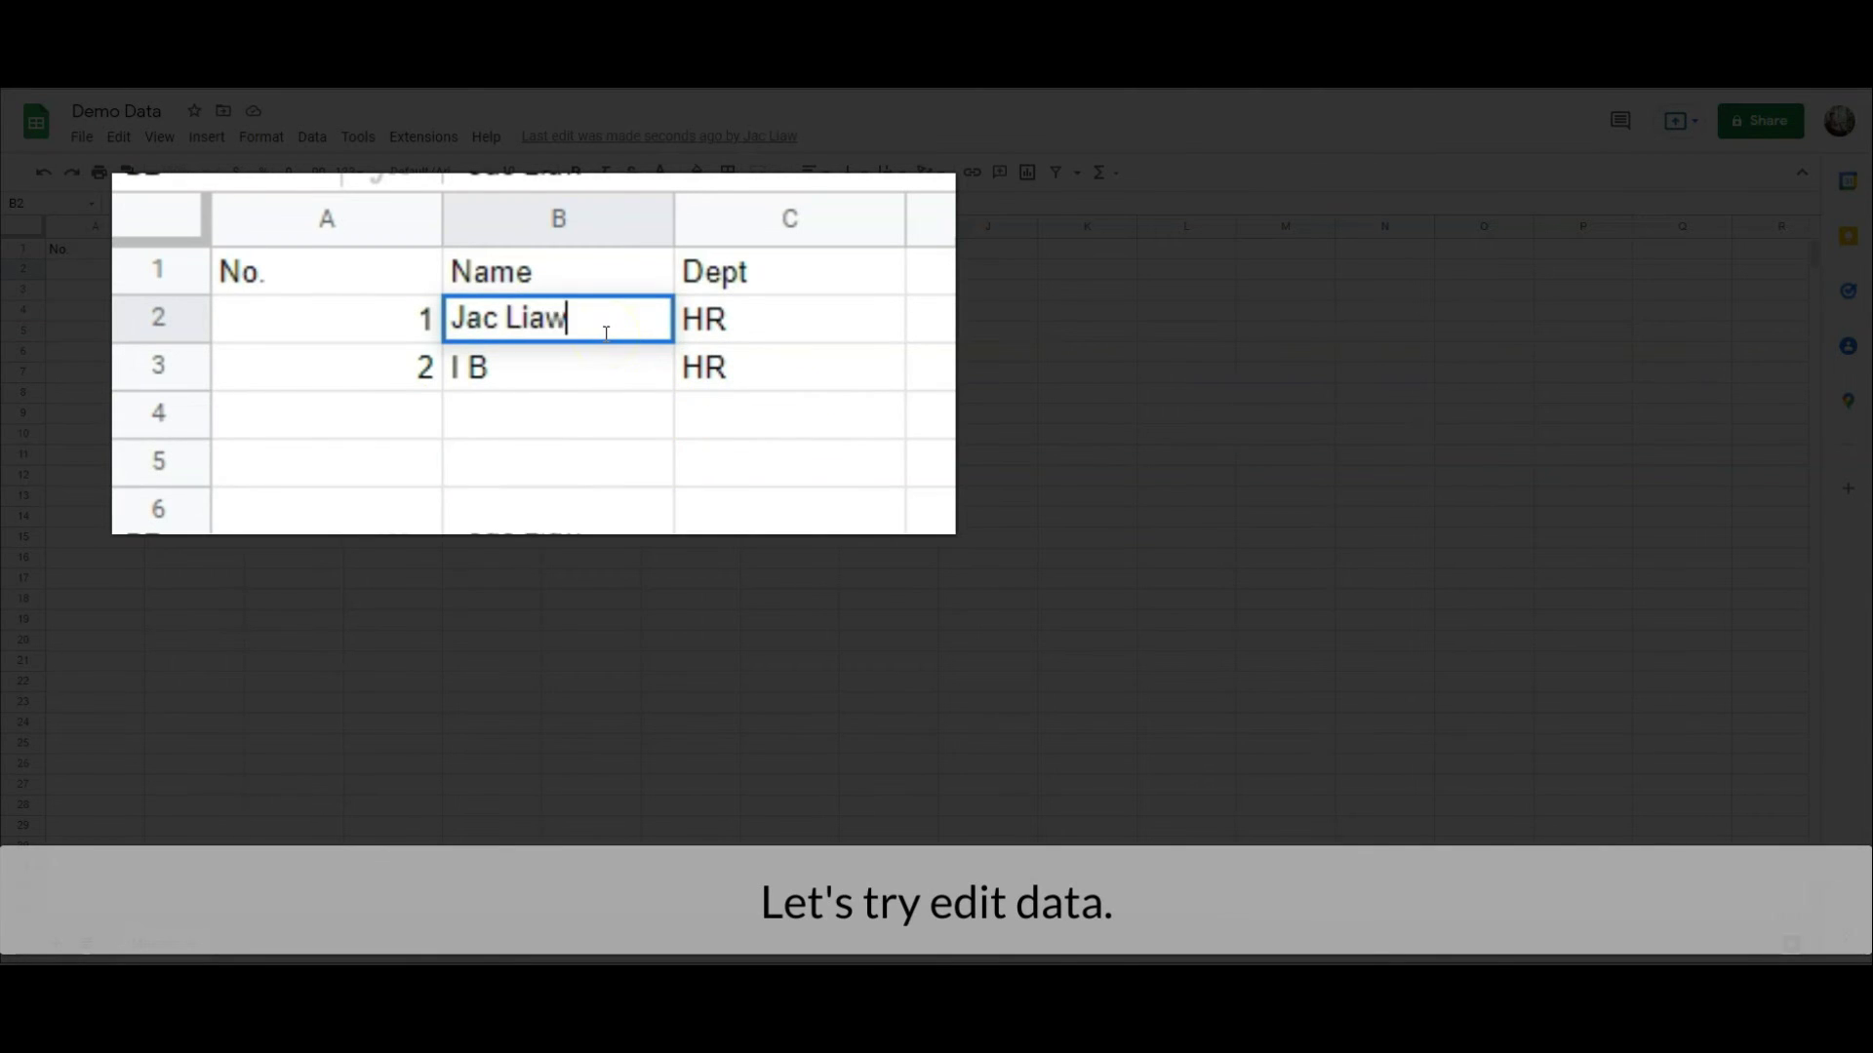
key("Return")
left_click(599, 395)
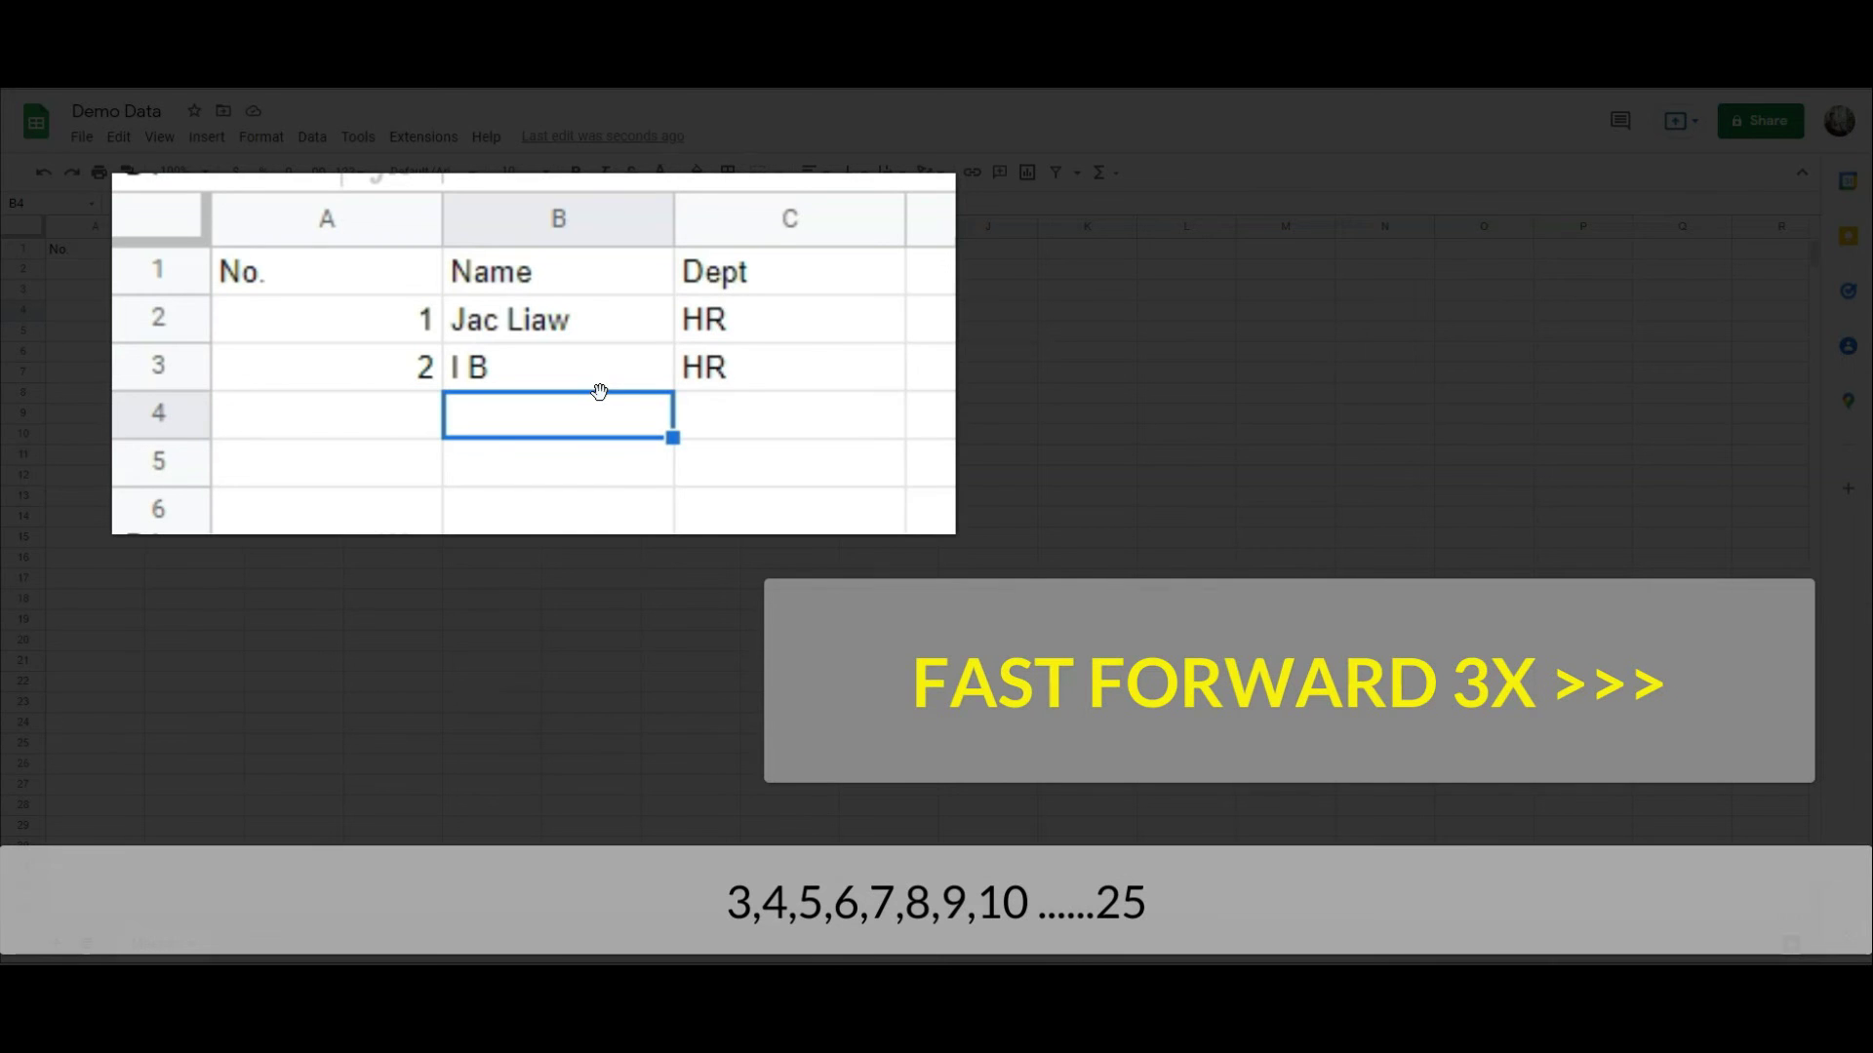
left_click(601, 390)
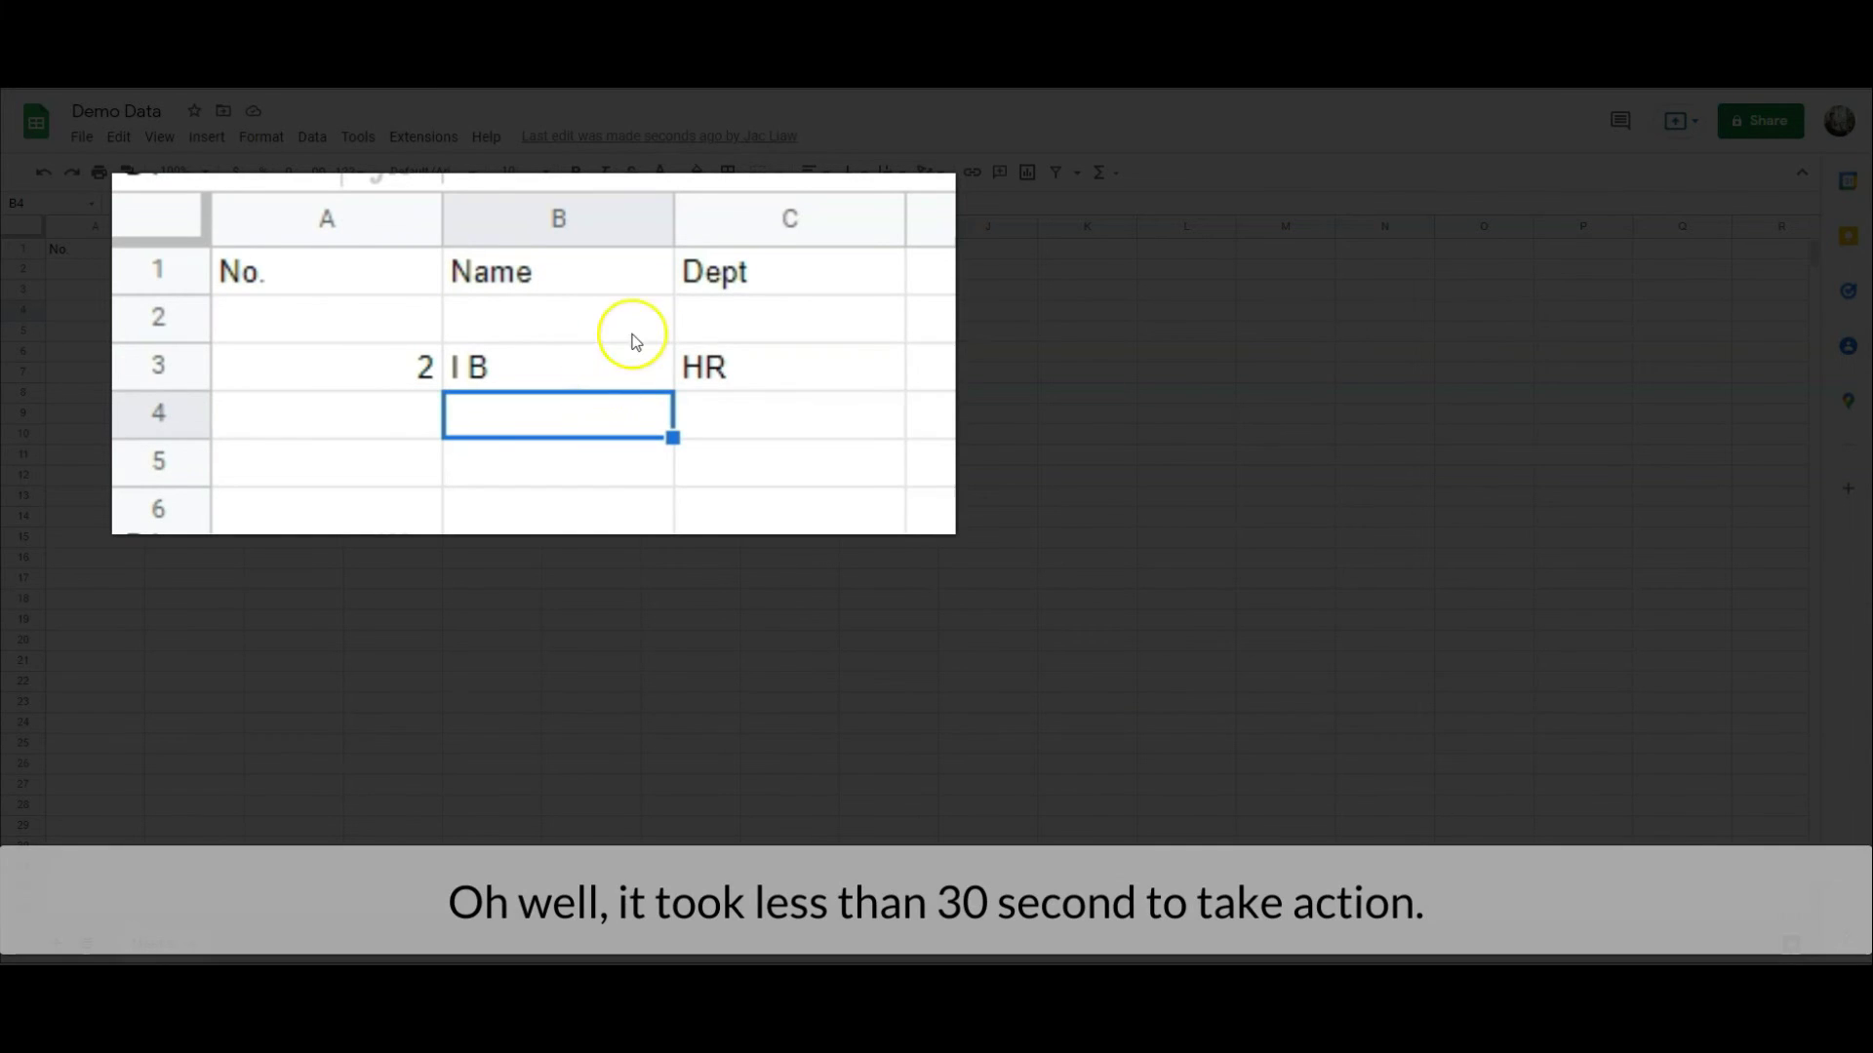